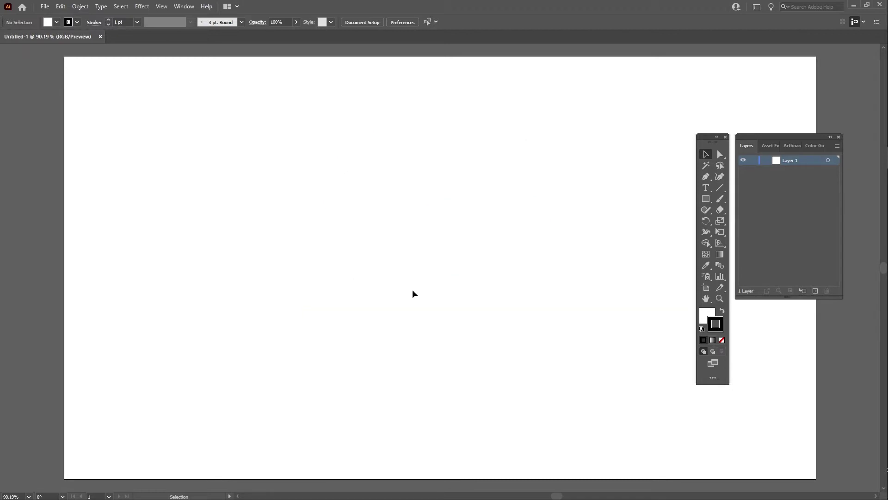
Place a text object on the artboard reading 'Shadow'.
key(t)
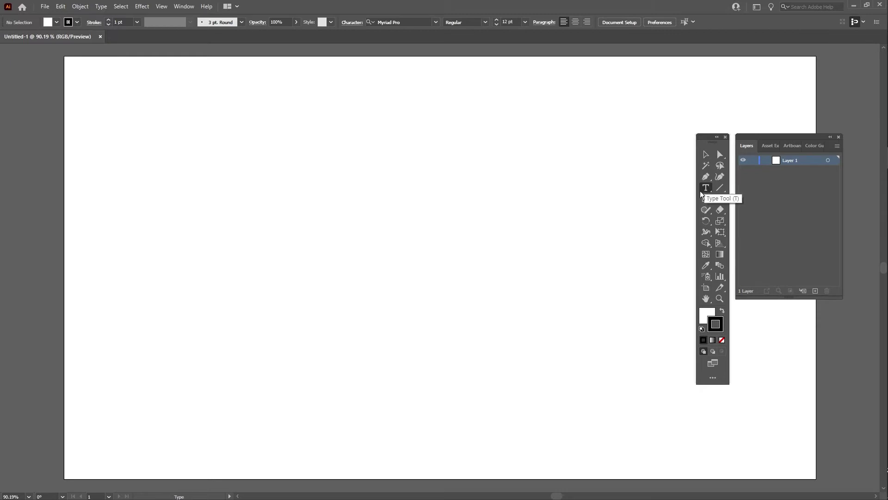
click(413, 254)
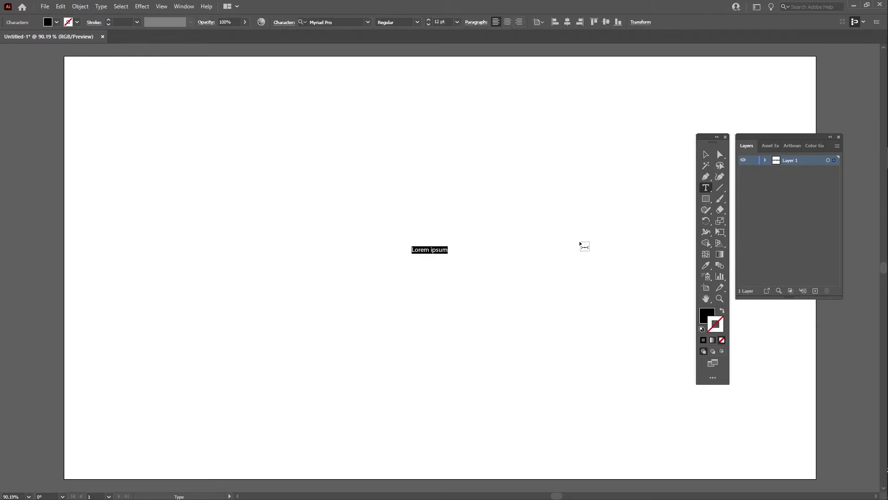
text(Shadow)
key(Escape)
Enlarge the Shadow text and move it toward the artboard centre.
key(shift)
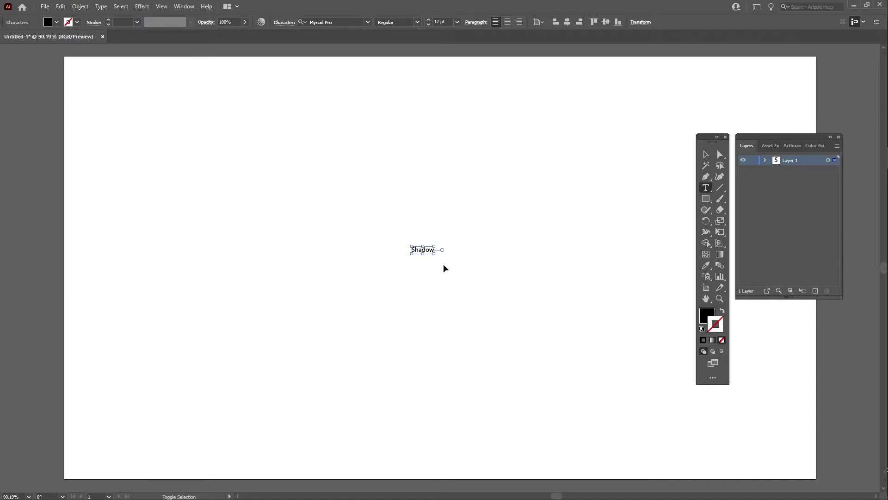
drag(434, 254, 655, 389)
ctrl+click(655, 389)
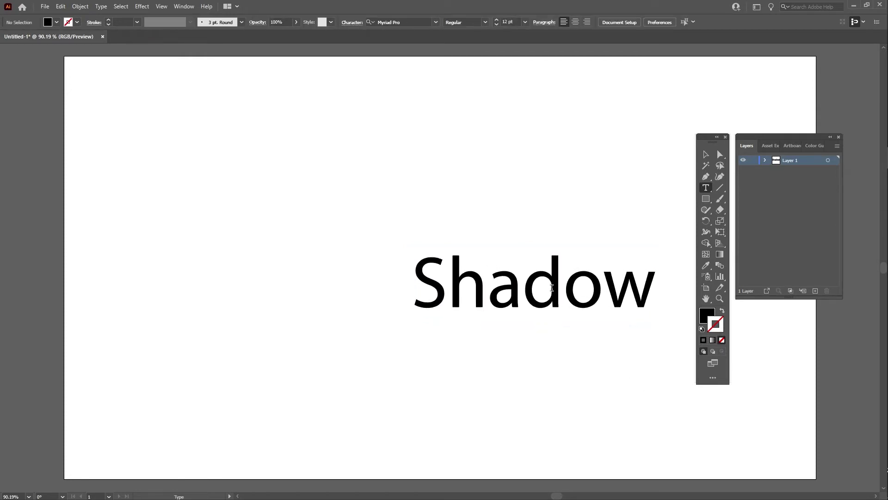
click(551, 287)
key(Escape)
drag(552, 288, 469, 260)
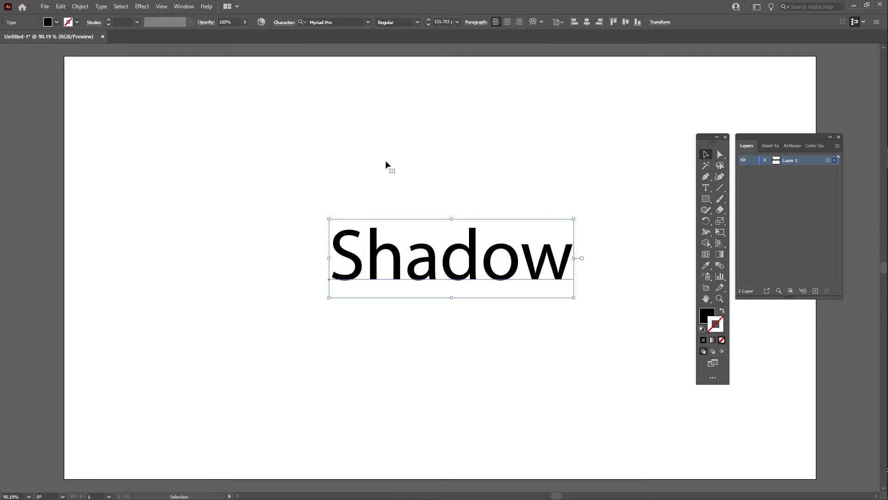
Set the text in the Alfarn font and centre it horizontally and vertically on the artboard.
click(368, 22)
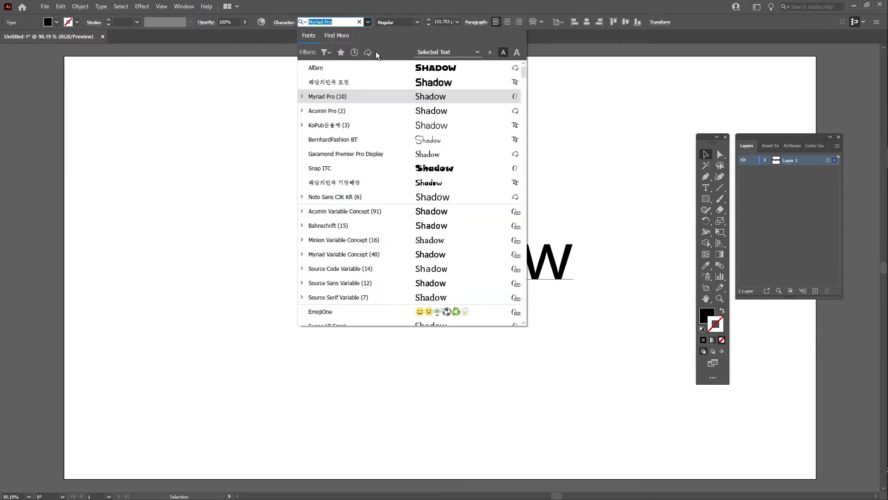
click(395, 69)
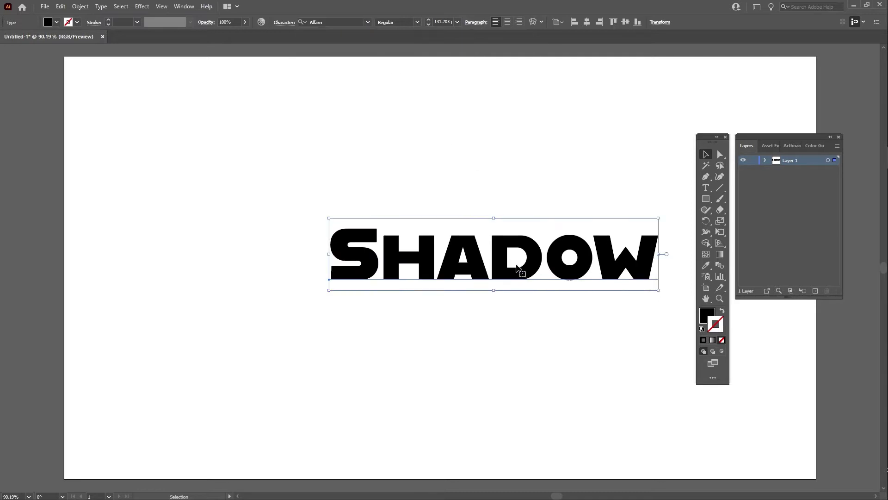
drag(517, 267, 496, 275)
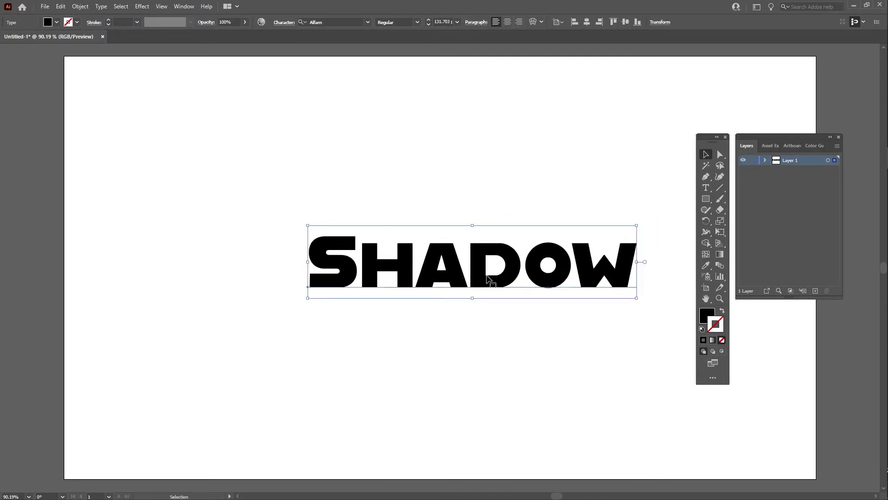
click(587, 21)
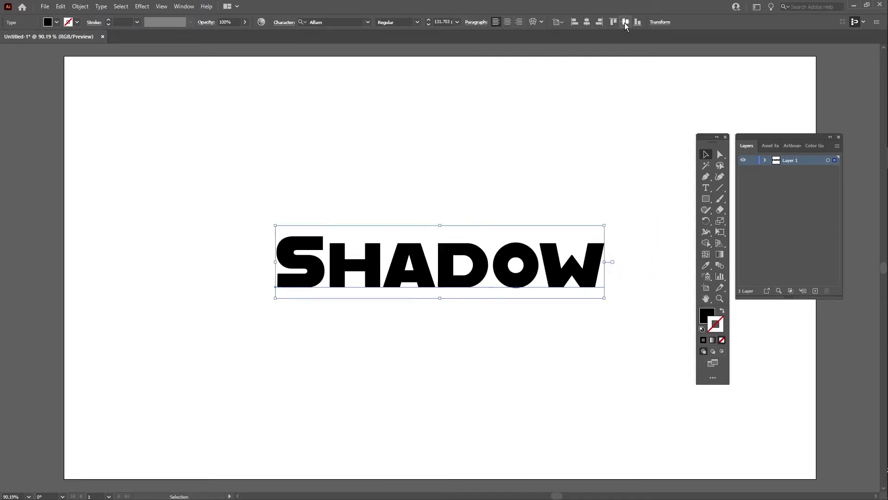
click(625, 22)
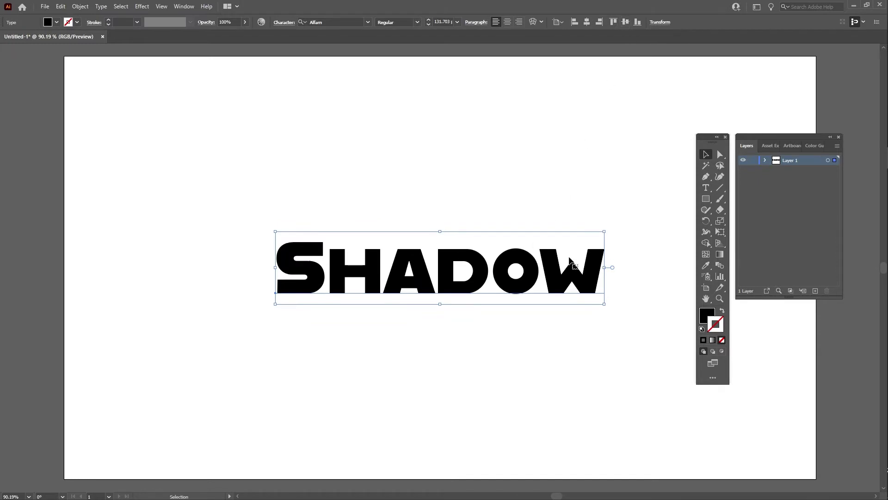
Fill the SHADOW text with red f25555 (R=242 G=85 B=85).
double_click(708, 317)
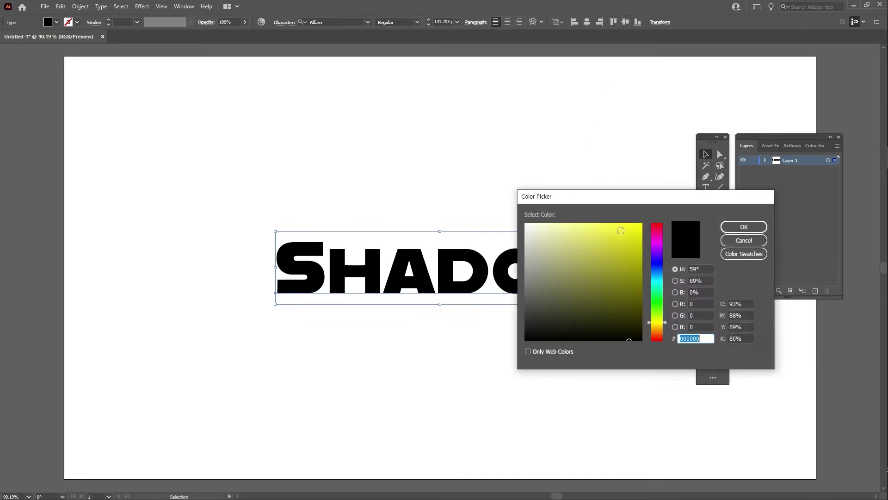
click(657, 225)
drag(598, 239, 602, 228)
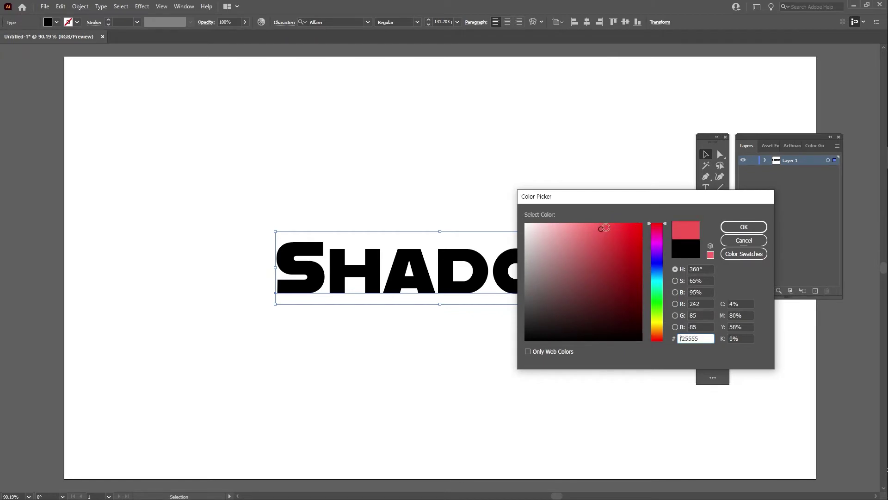
click(743, 226)
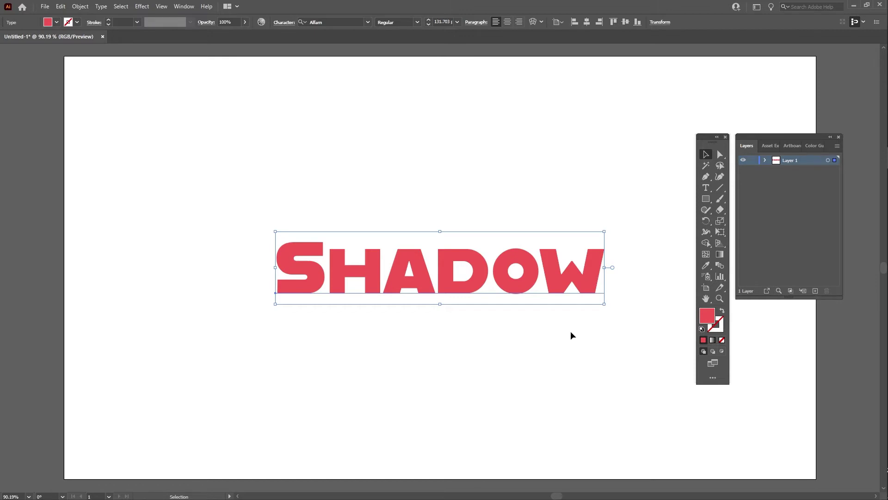
Save the red as a new swatch, not added to the library.
click(184, 5)
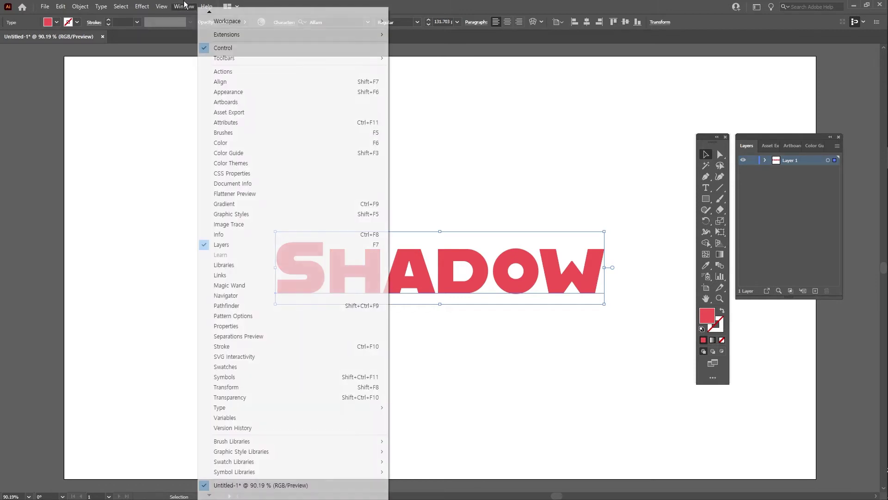
click(263, 368)
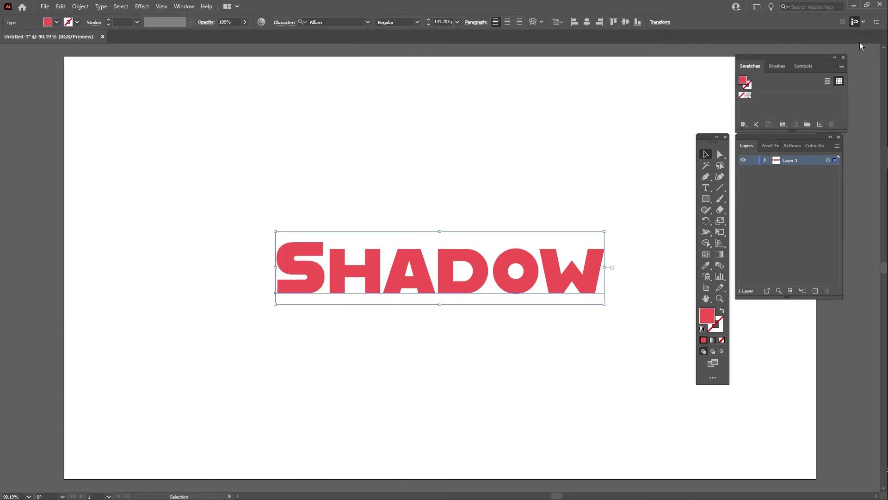
click(820, 124)
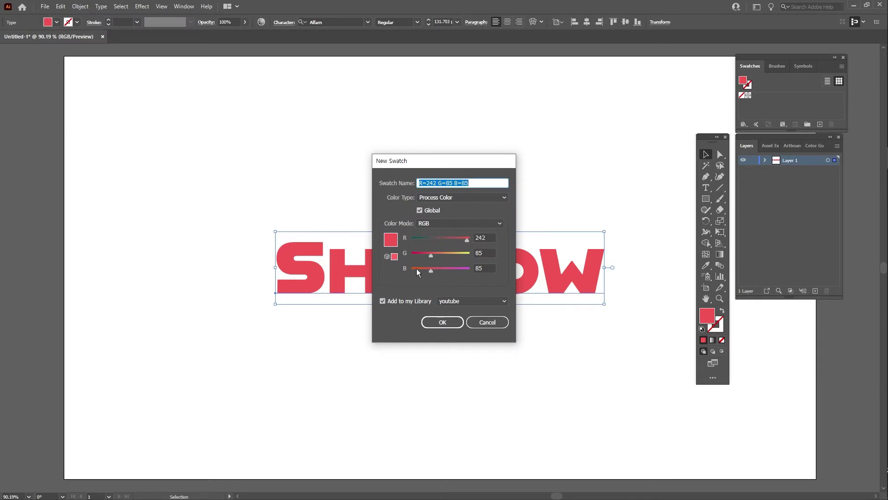
click(383, 301)
click(443, 323)
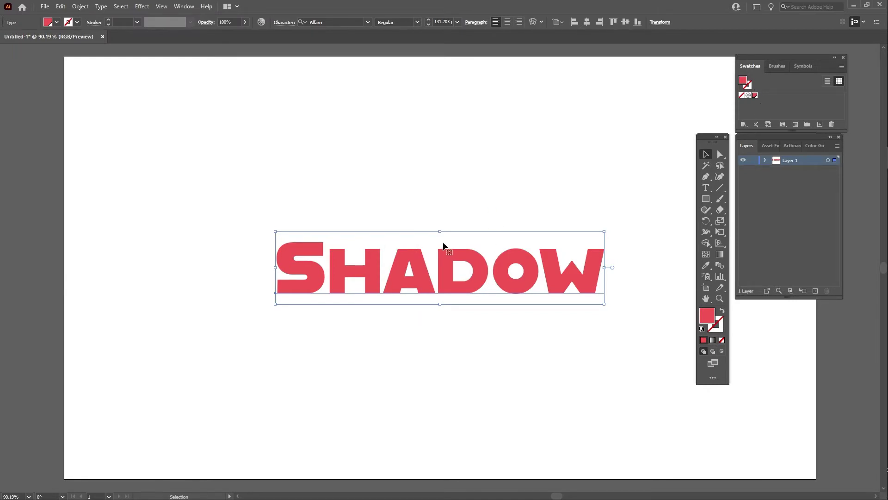
Add a Multiply drop shadow with 70% opacity and 10 px X and Y offsets.
click(142, 6)
mouse_move(155, 111)
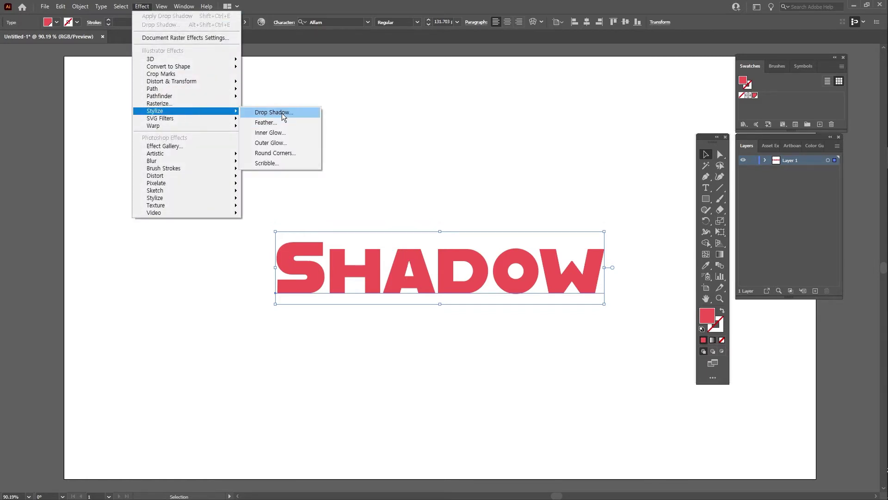
click(280, 113)
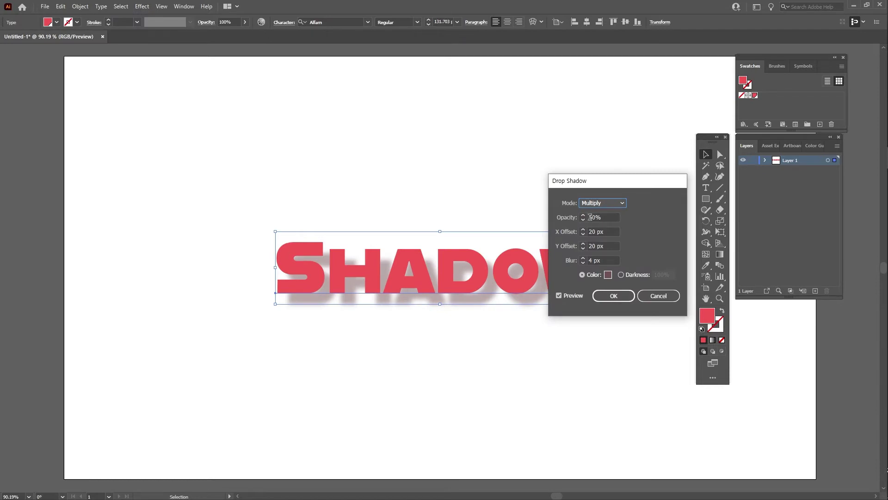
drag(593, 217, 584, 218)
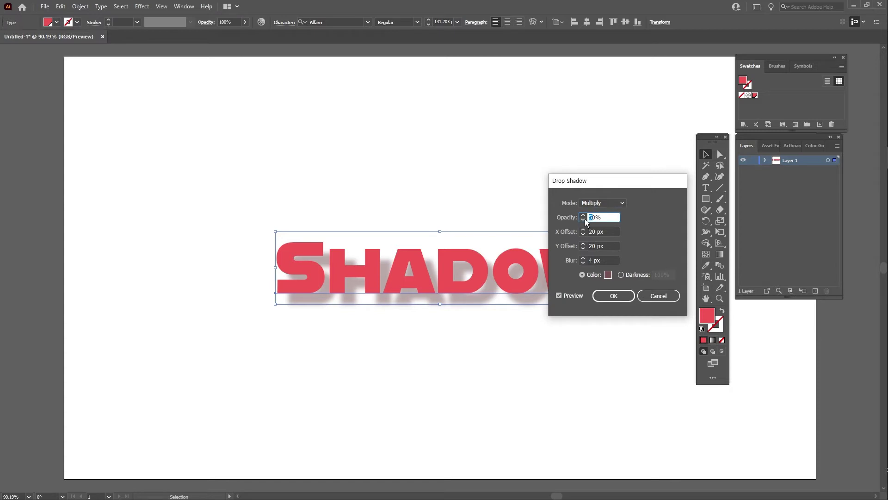
text(7)
key(Tab)
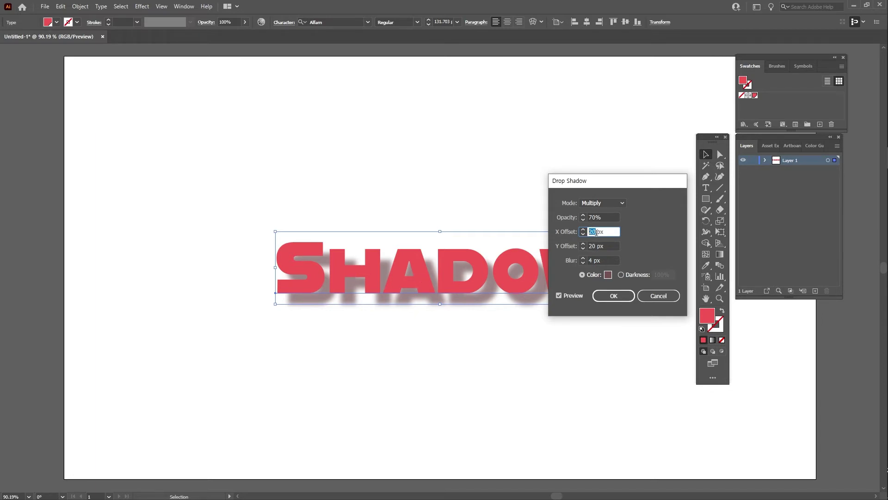
text(10)
key(Tab)
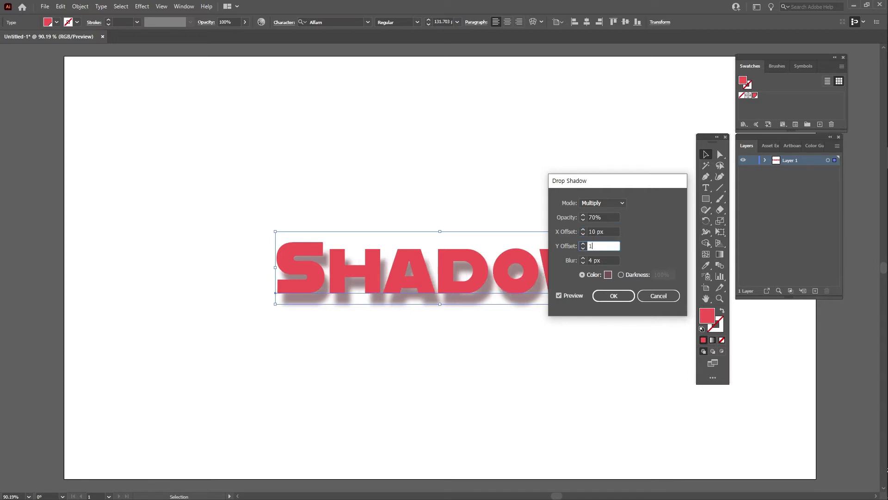
text(10)
key(Tab)
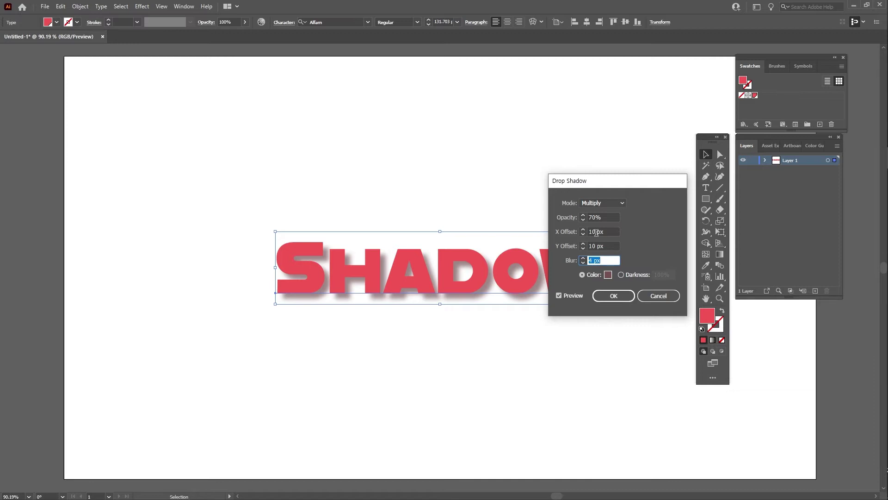
Set the shadow blur to 2 px and its colour to dark grey, then apply.
key(Down)
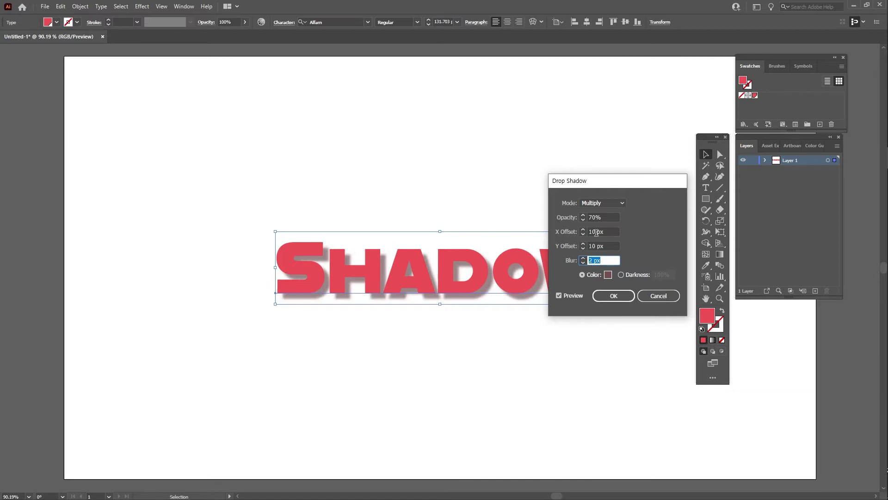
key(Down)
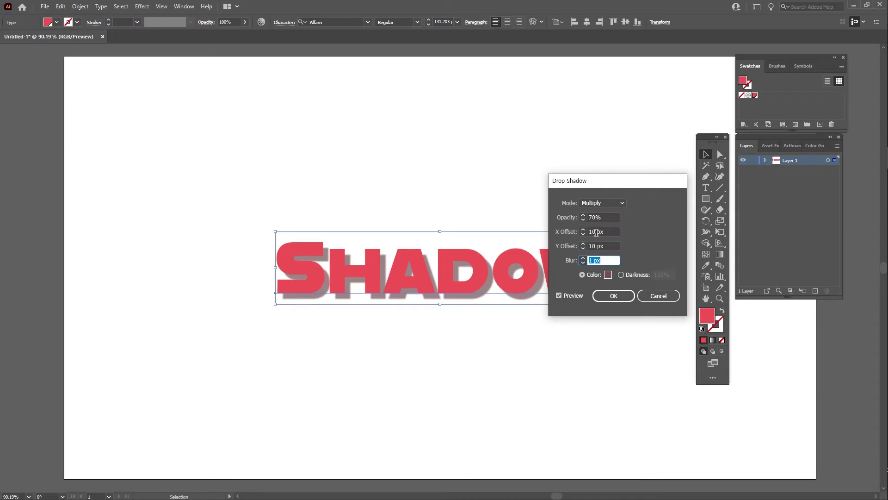
key(Up)
click(609, 274)
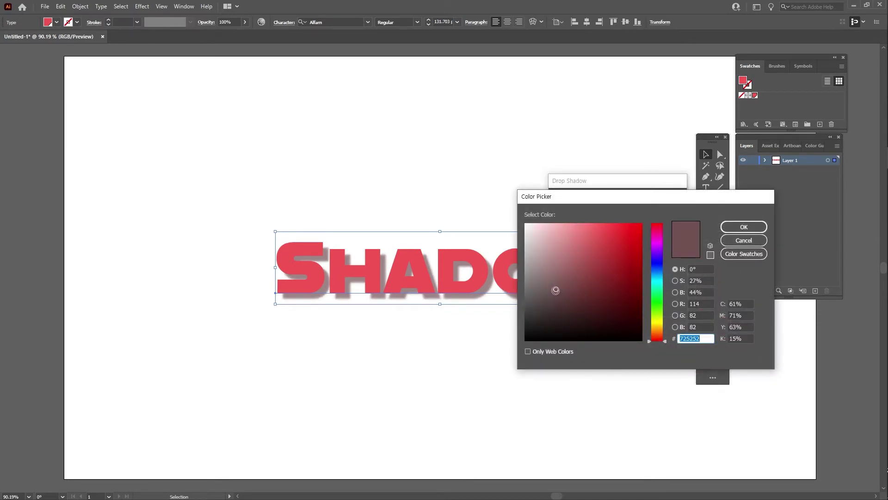
click(527, 313)
click(729, 227)
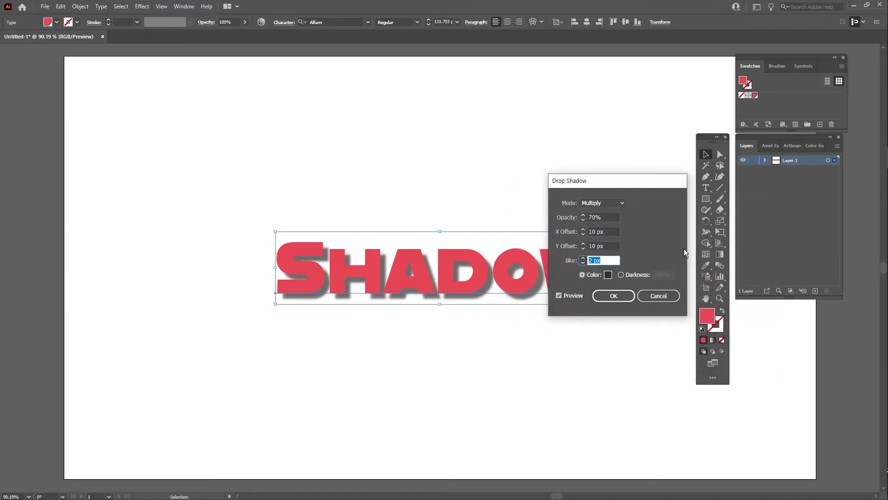
click(613, 296)
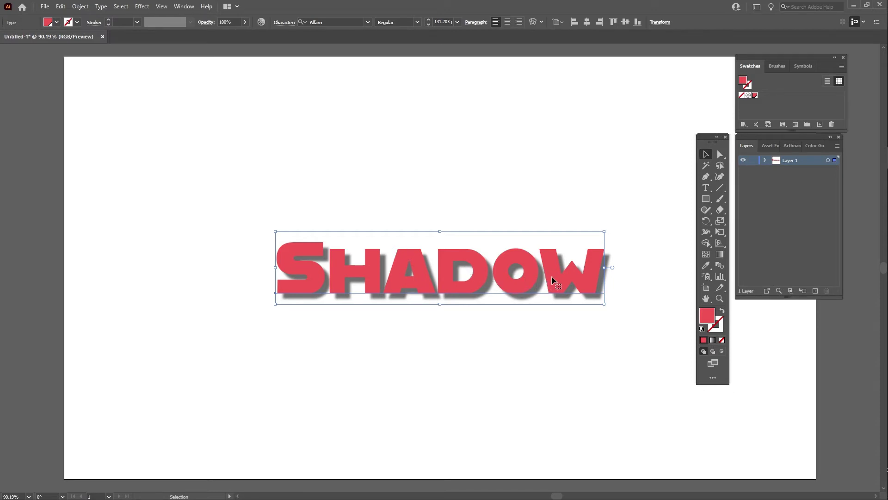
Shrink the SHADOW text on the left and place a copy to its right.
mouse_move(565, 275)
mouse_down()
mouse_move(426, 282)
mouse_move(383, 275)
mouse_up()
drag(423, 303, 342, 286)
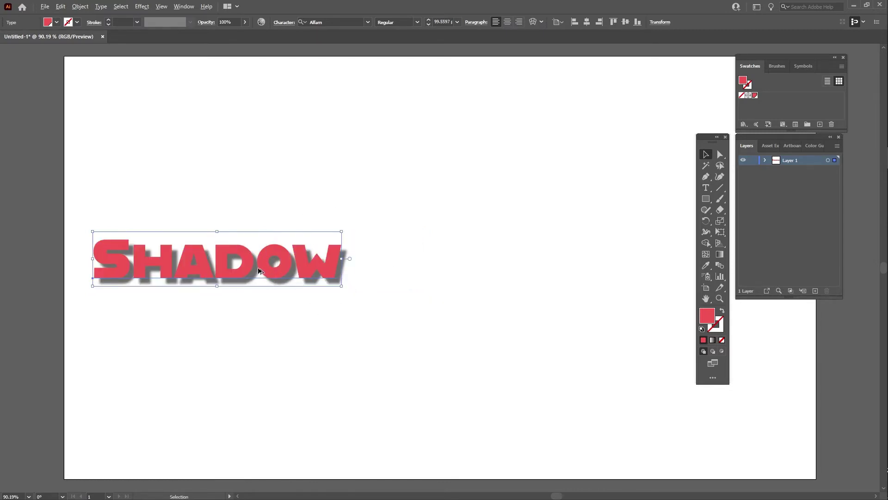
drag(258, 268, 547, 270)
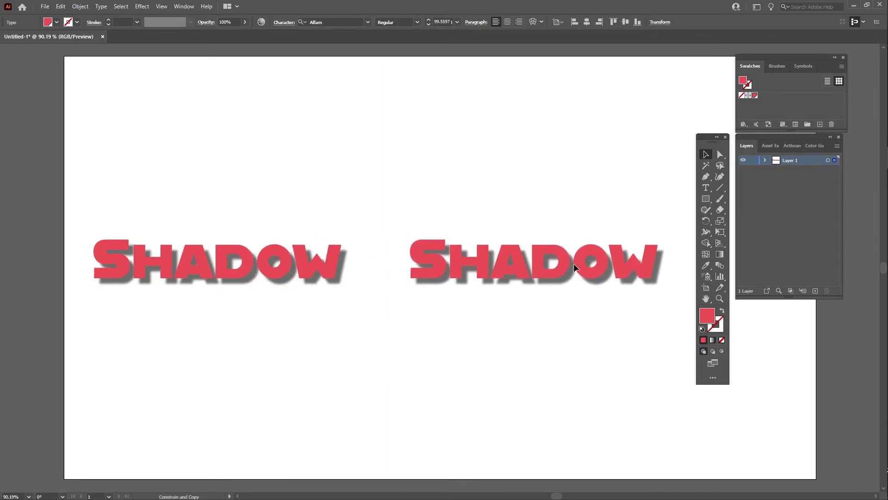
drag(547, 271, 573, 262)
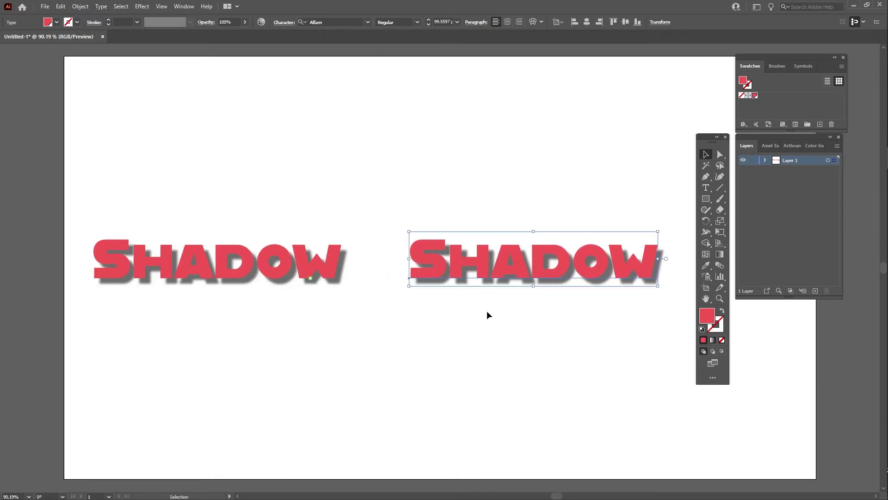
Delete the Drop Shadow entry from the copy in the Appearance panel.
key(z)
click(525, 266)
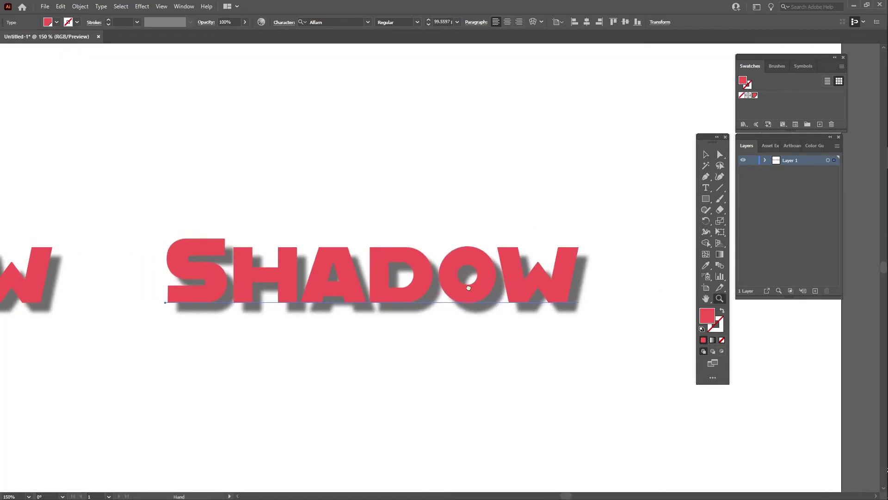
key(v)
click(399, 279)
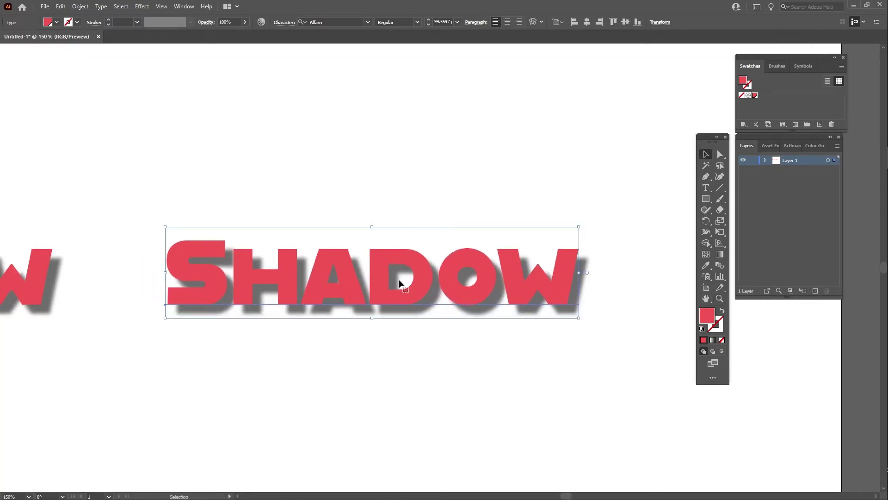
click(183, 6)
click(230, 92)
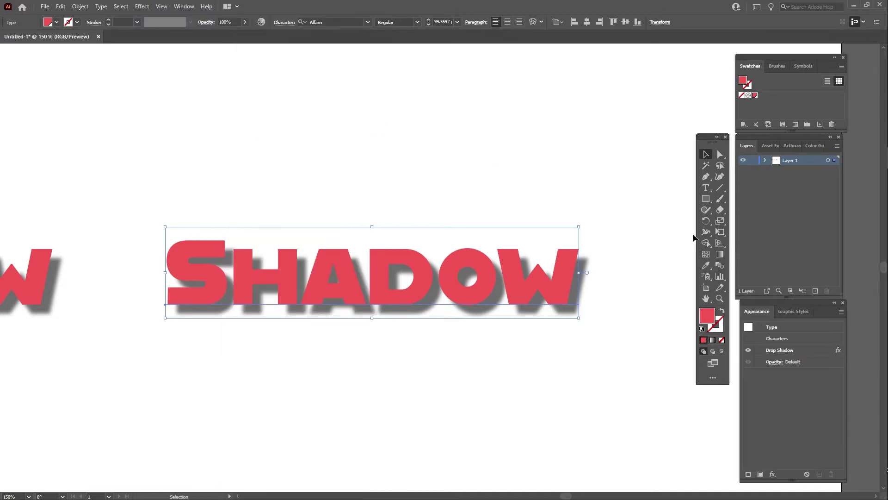
click(807, 352)
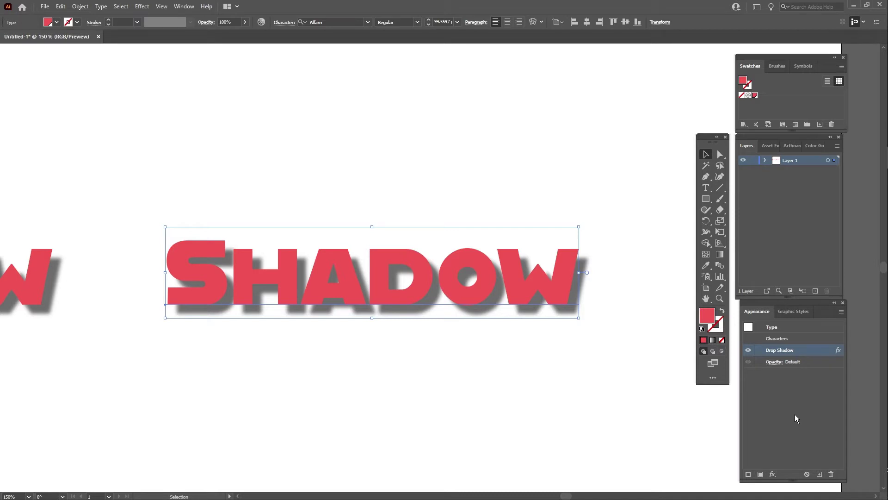
click(830, 474)
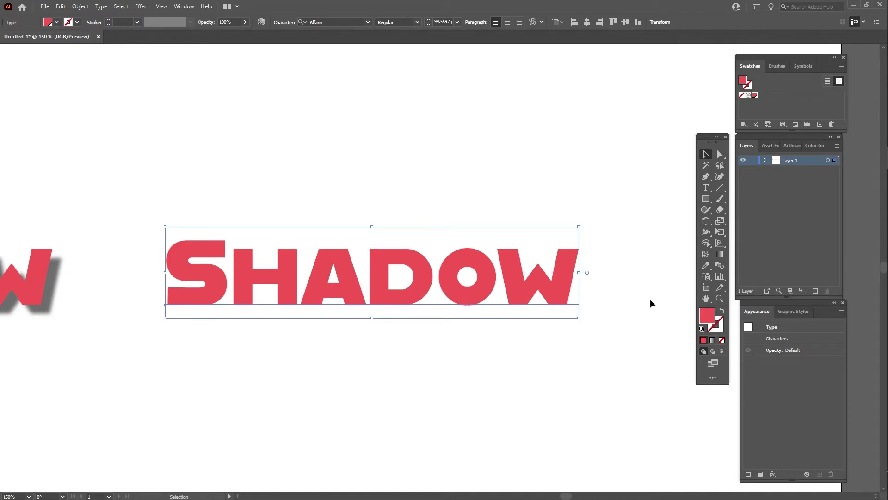
Recolour the SHADOW text fill to black.
double_click(703, 316)
click(525, 340)
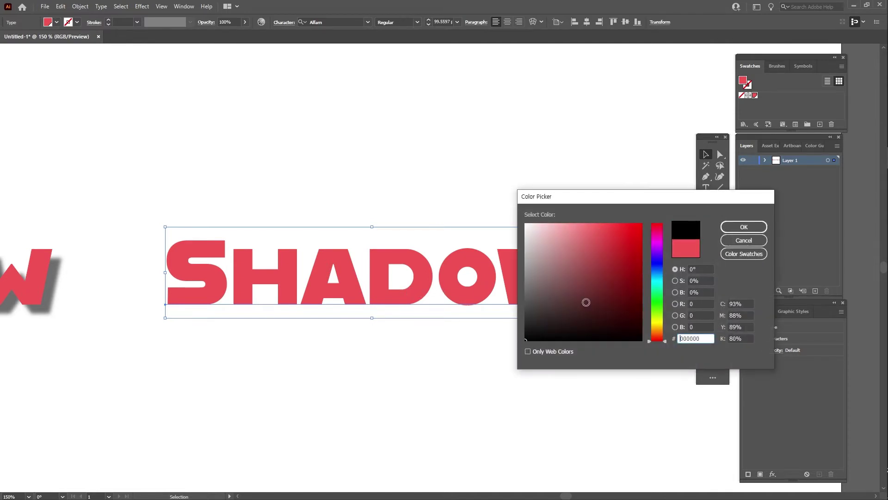
click(734, 225)
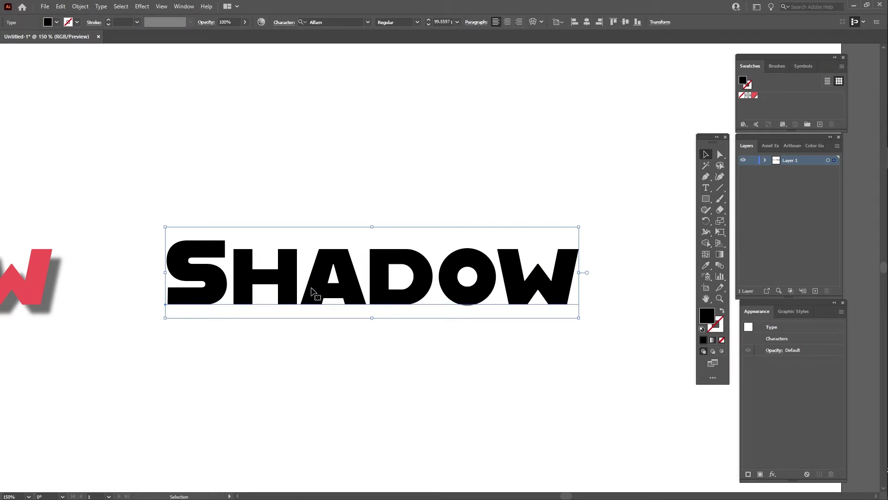
Duplicate the black text offset down and right, then select both copies.
drag(314, 285, 367, 359)
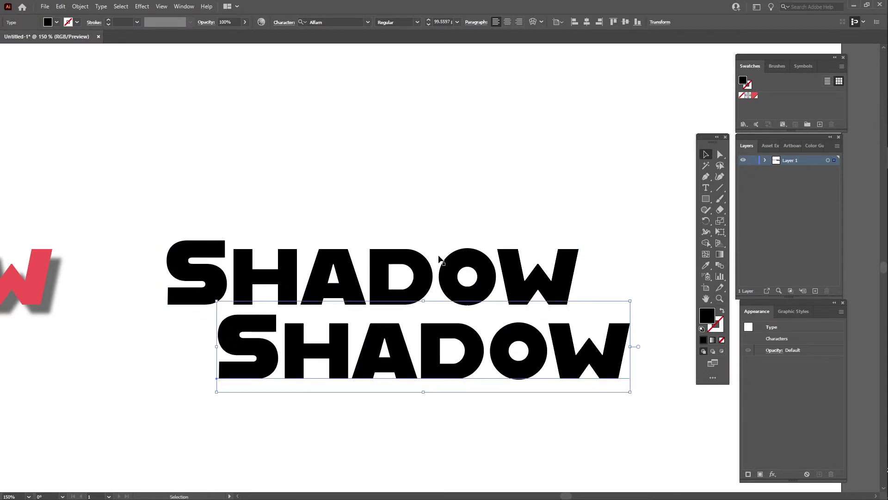
drag(238, 173, 561, 406)
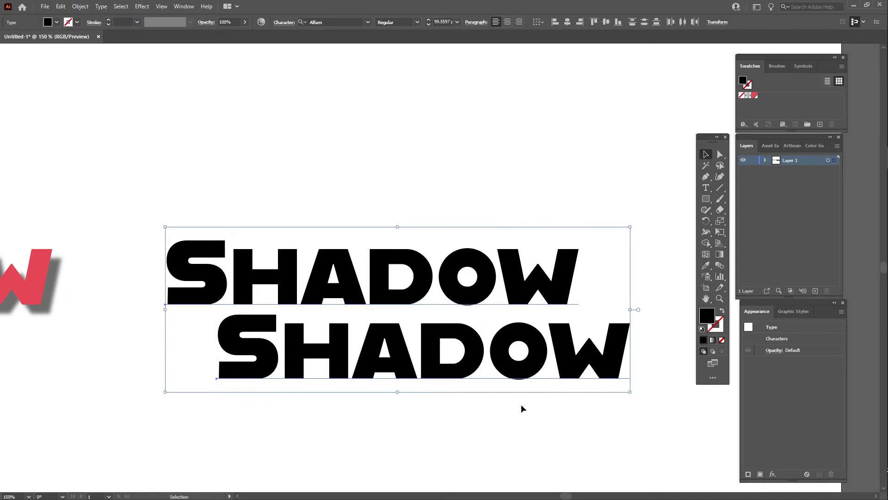
scroll(441, 296, down, 2)
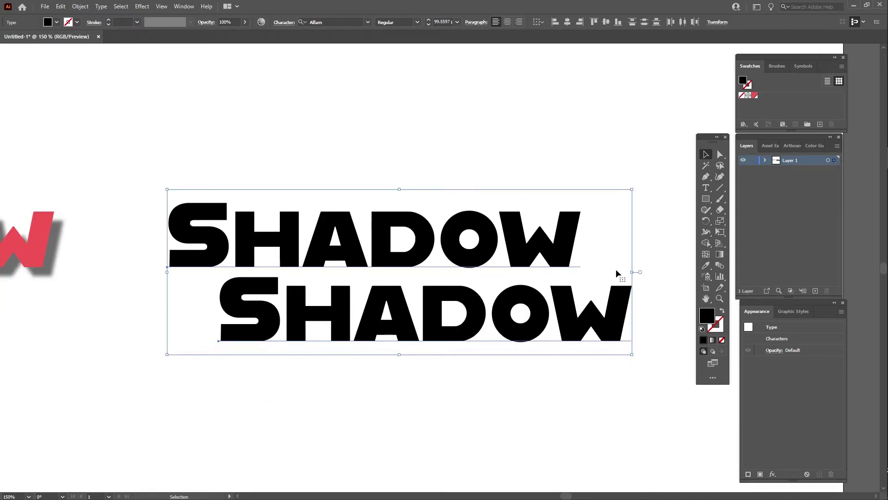
key(w)
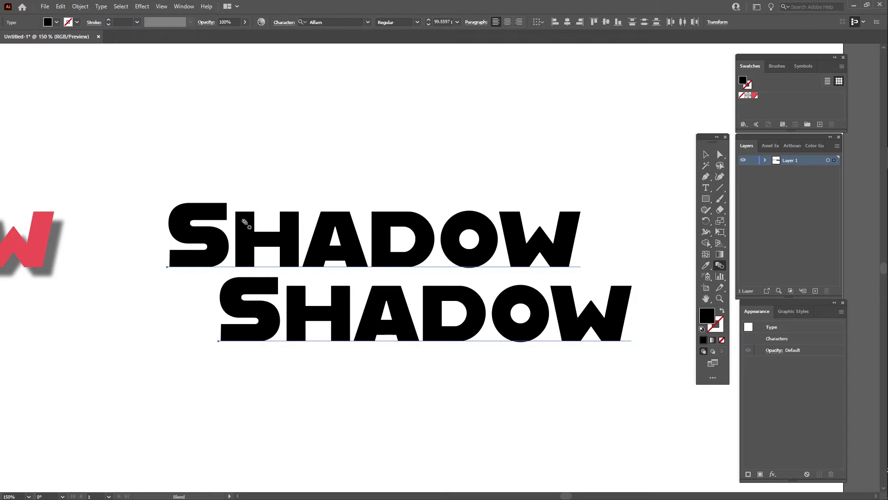
Blend the upper and lower black SHADOW texts with Specified Distance spacing of 1 px.
click(216, 258)
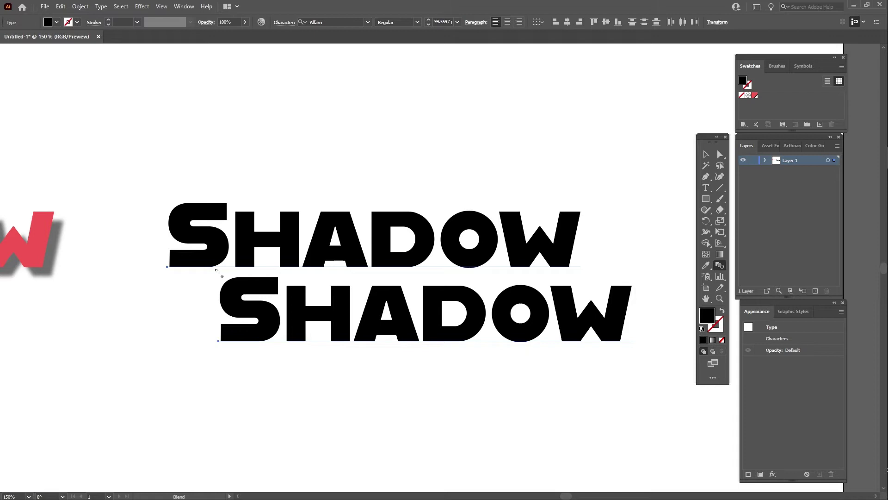
click(240, 309)
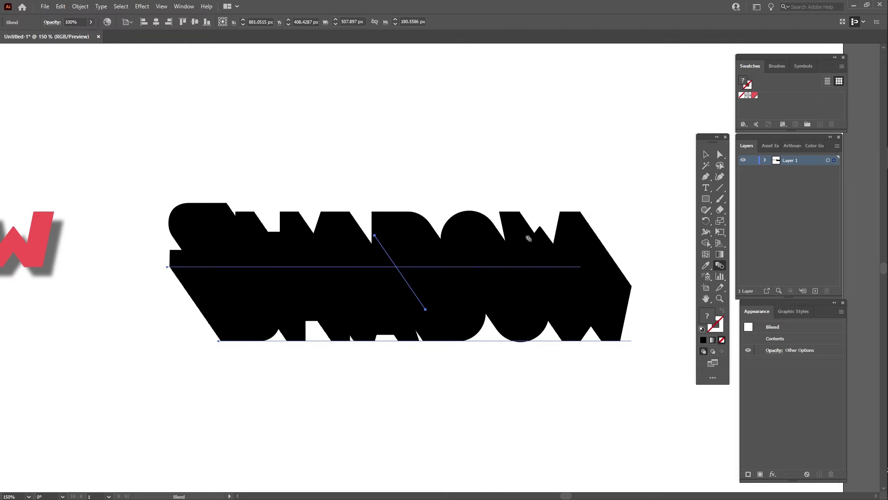
double_click(720, 267)
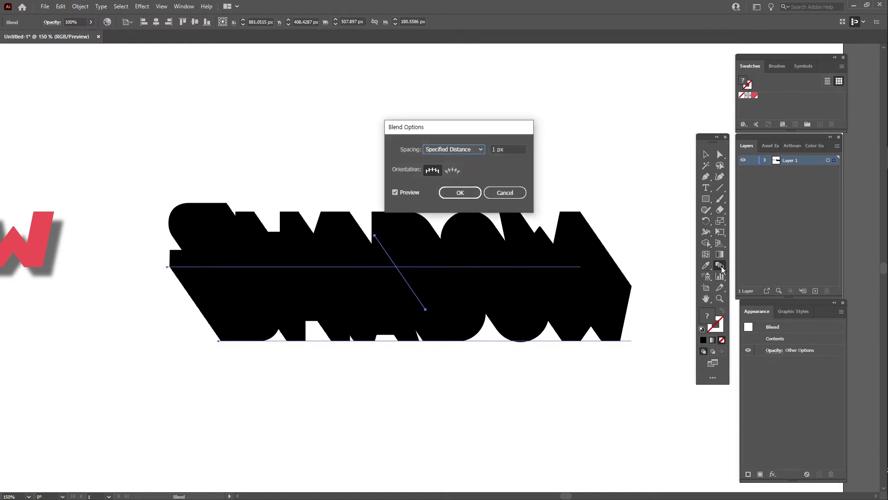
click(467, 151)
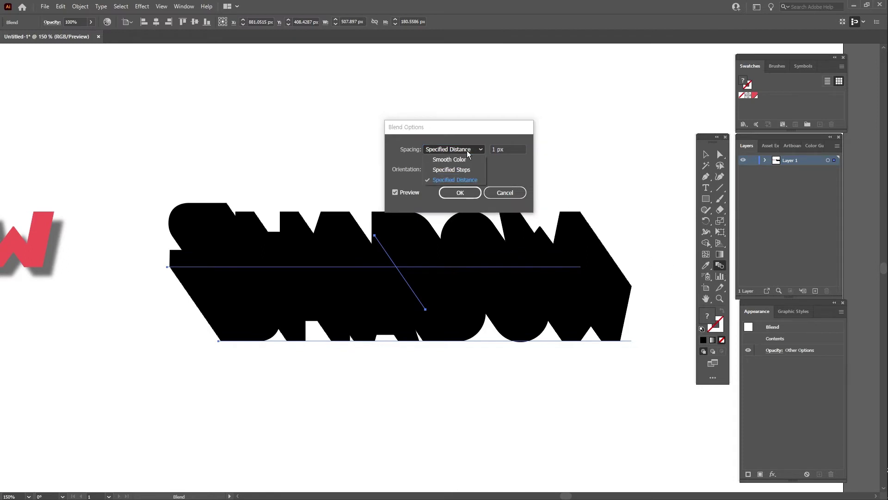
click(465, 180)
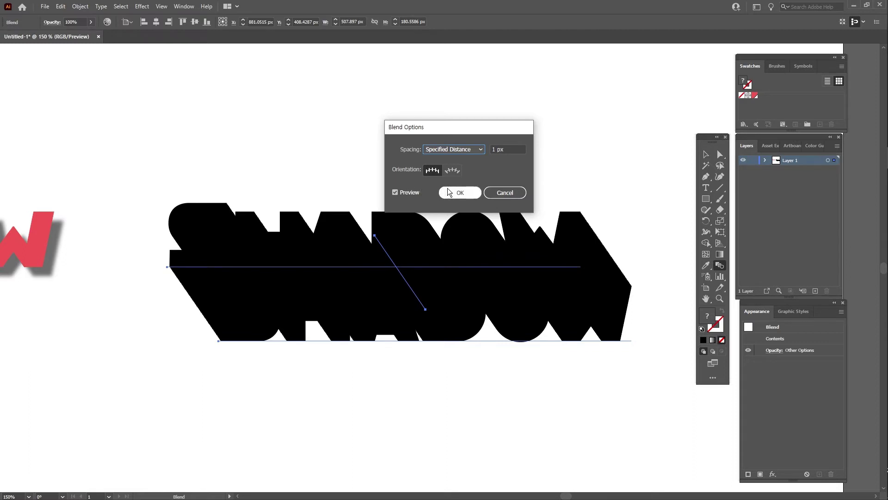
click(461, 193)
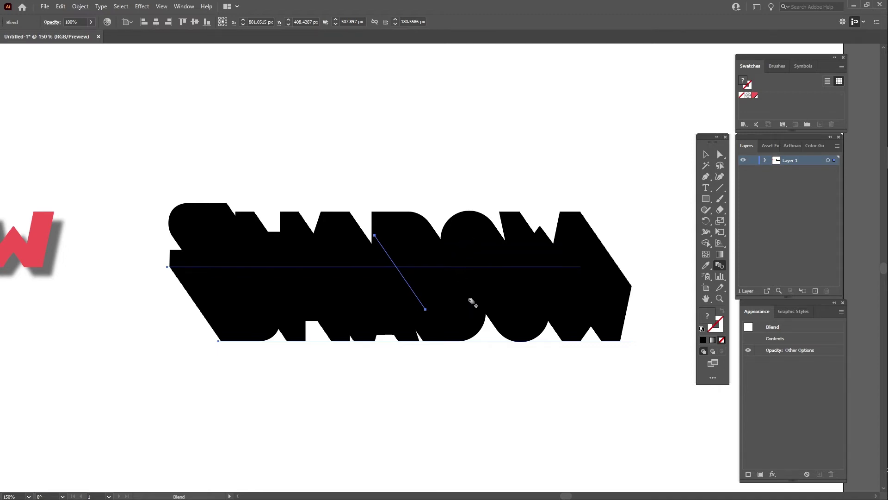
Set the lower SHADOW text inside the blend to 0% opacity.
key(a)
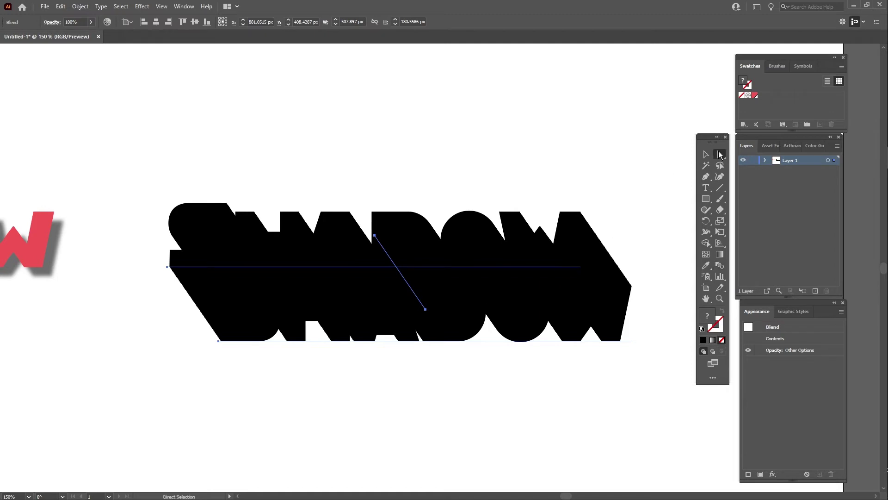
click(588, 161)
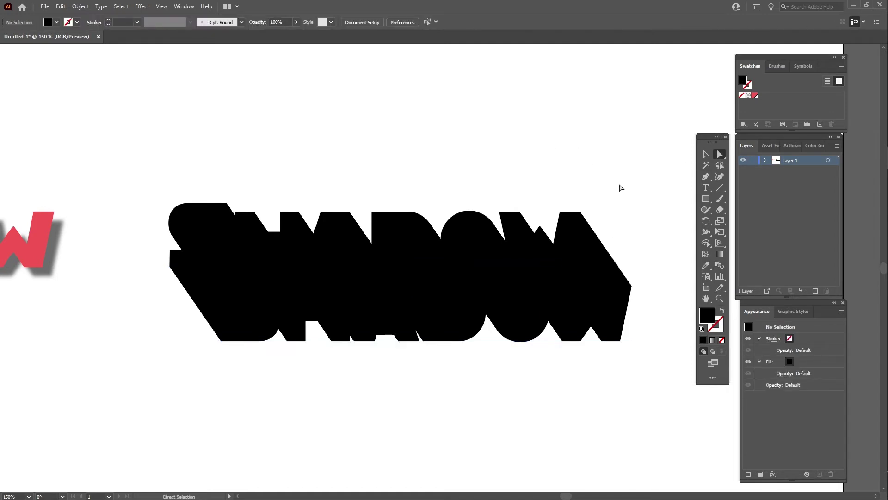
click(448, 332)
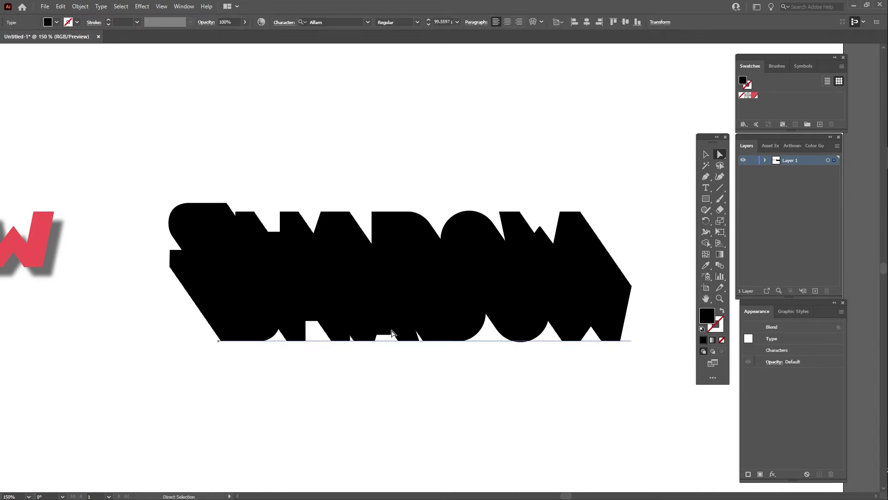
click(232, 22)
text(0)
key(Return)
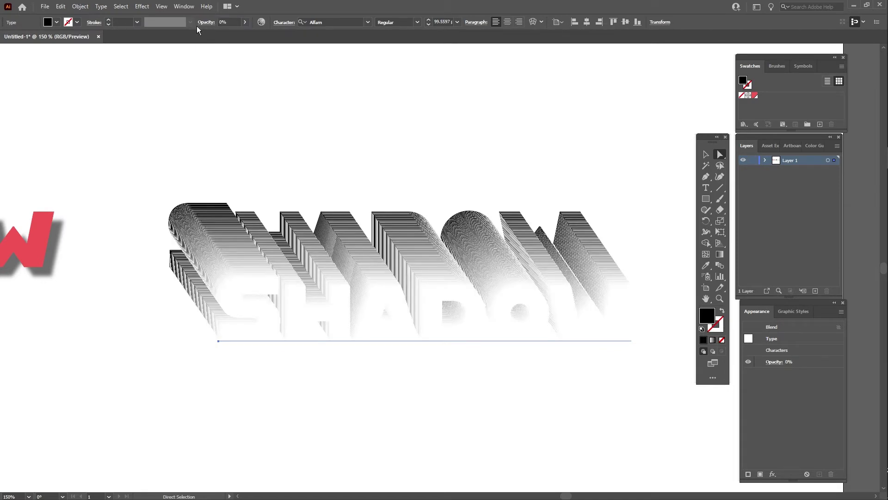
click(347, 273)
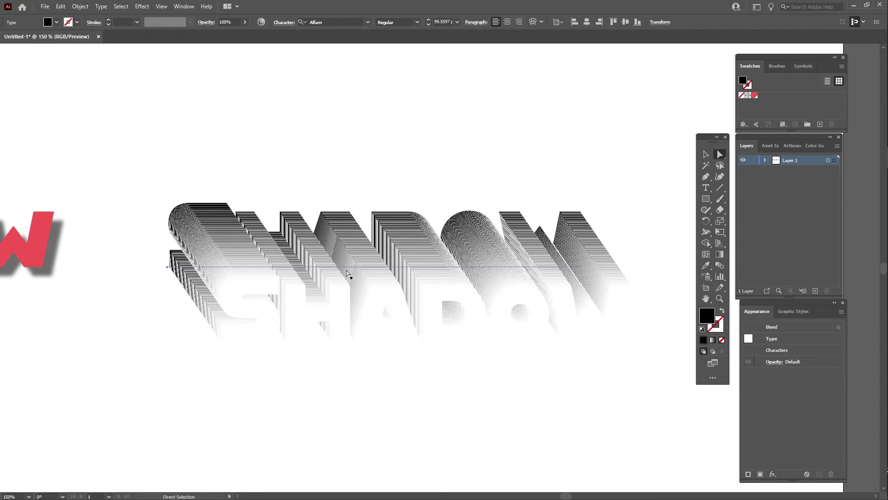
click(434, 353)
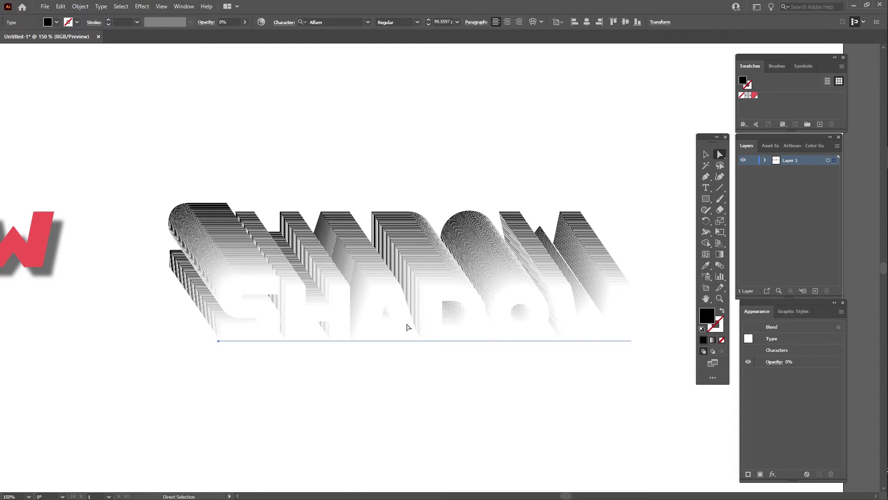
Send the transparent lower text to the back, then select the whole blend.
right_click(411, 320)
mouse_move(436, 267)
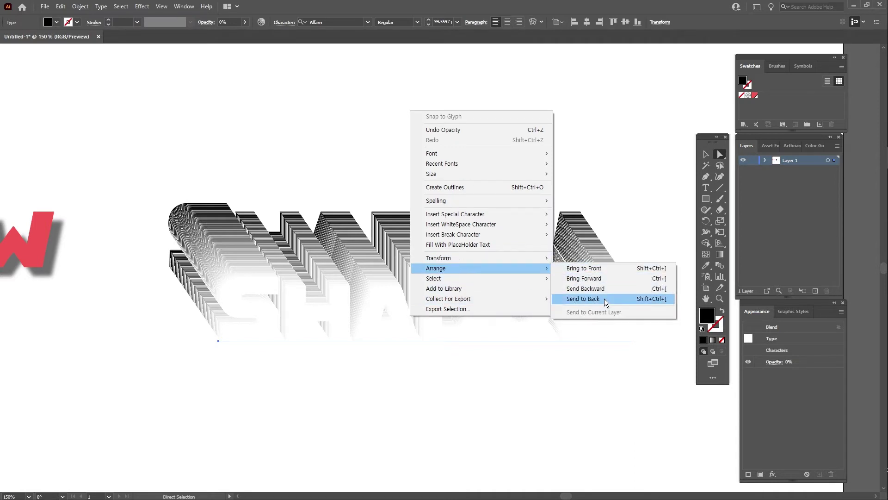
click(604, 299)
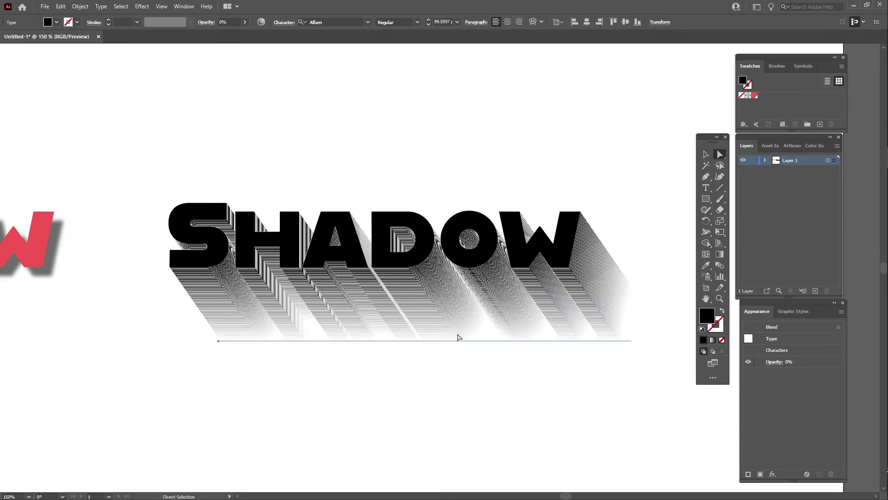
click(250, 234)
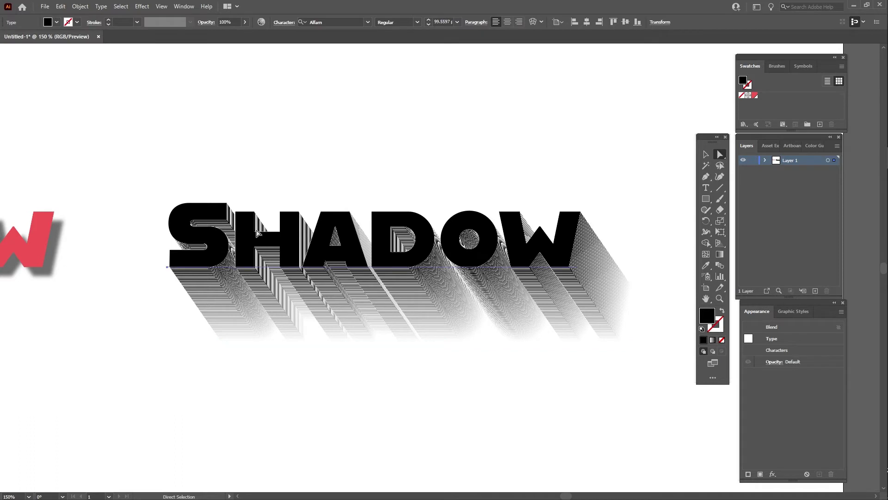
click(447, 333)
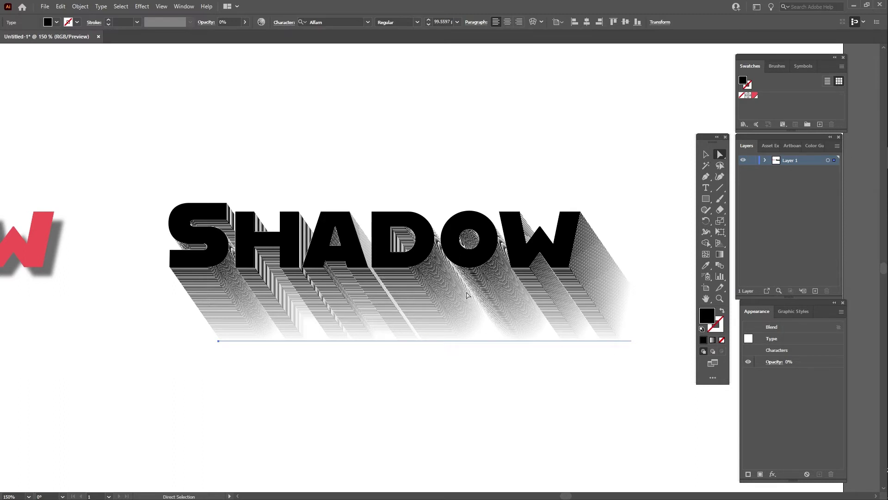
key(v)
click(422, 309)
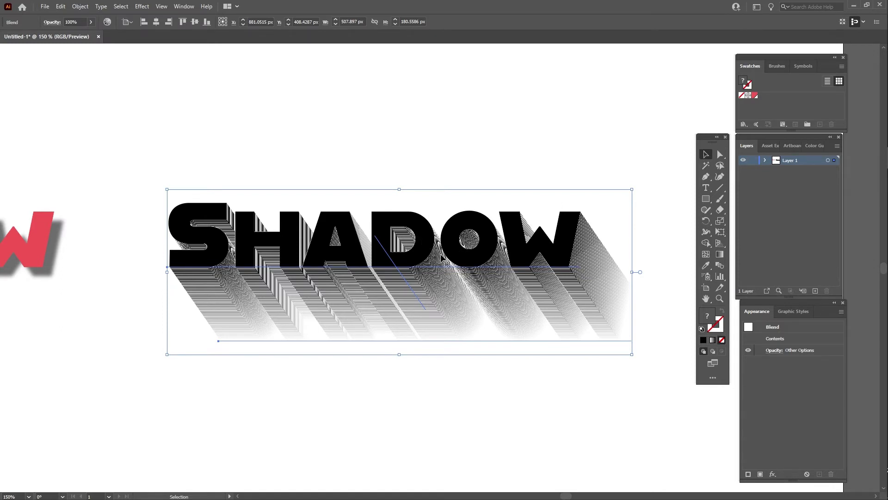
Export the blend from Export for Screens as a JPG 100 asset.
right_click(454, 246)
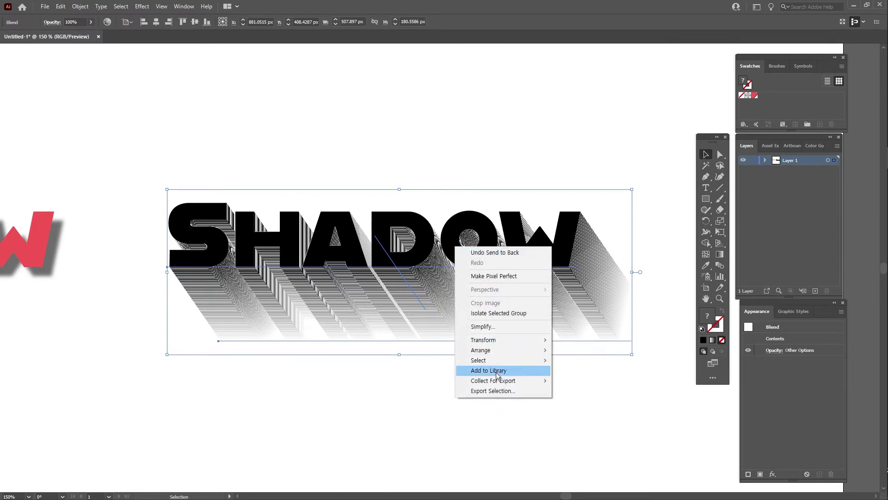
click(499, 392)
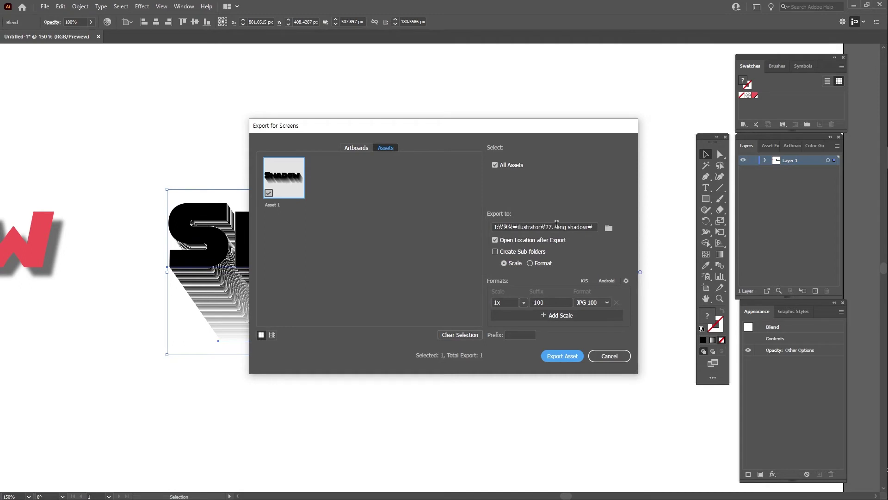
drag(545, 224, 598, 226)
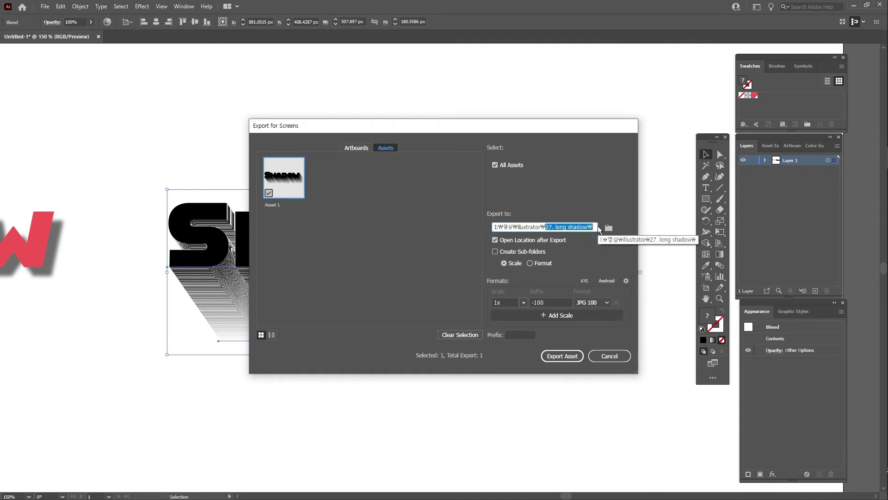
click(576, 223)
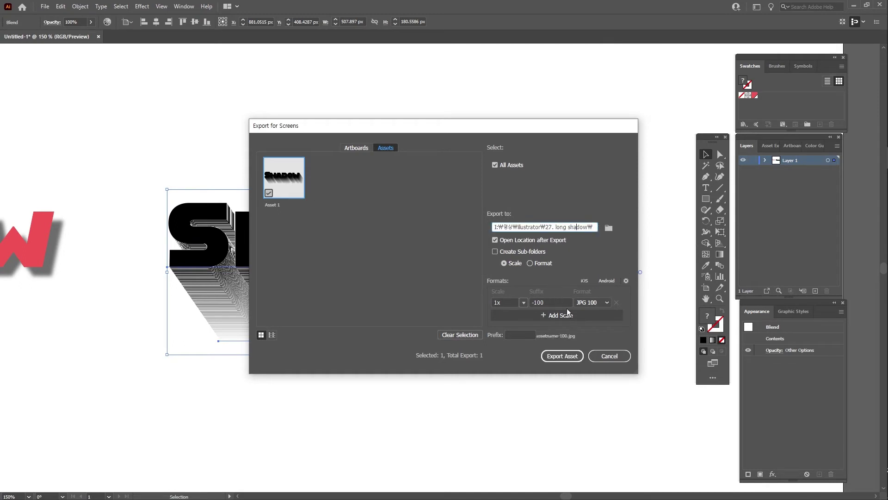
click(606, 303)
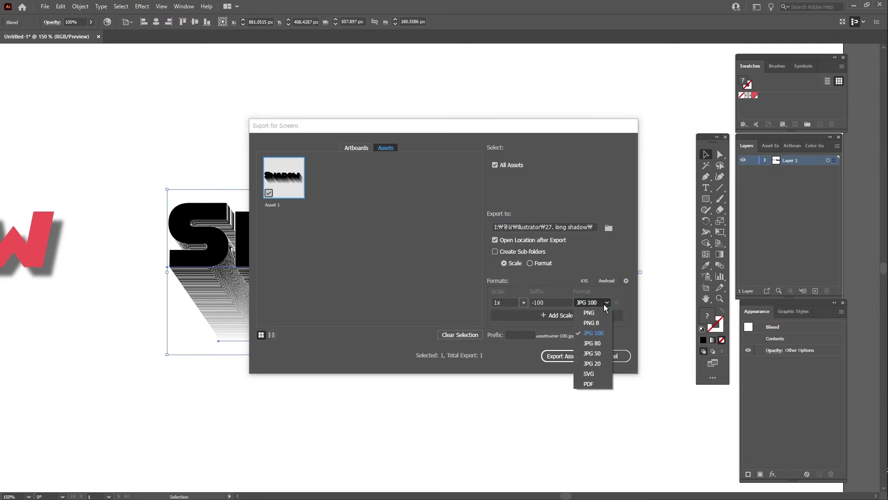
click(607, 332)
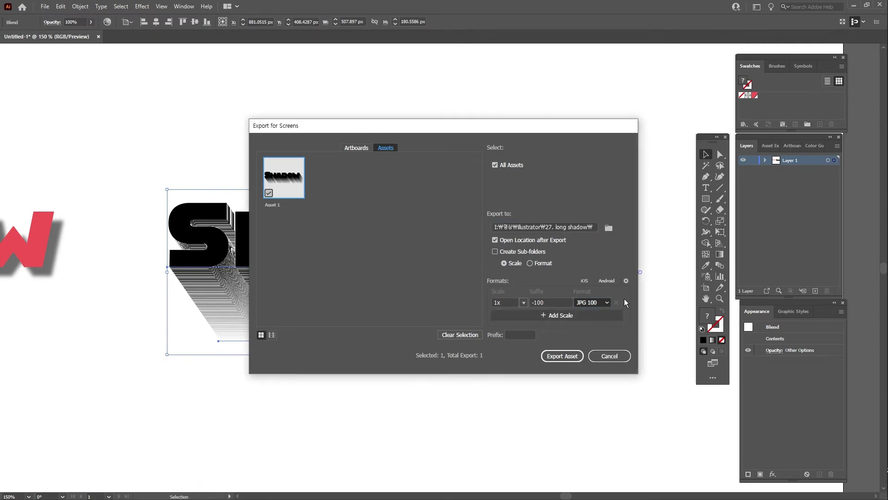
click(561, 357)
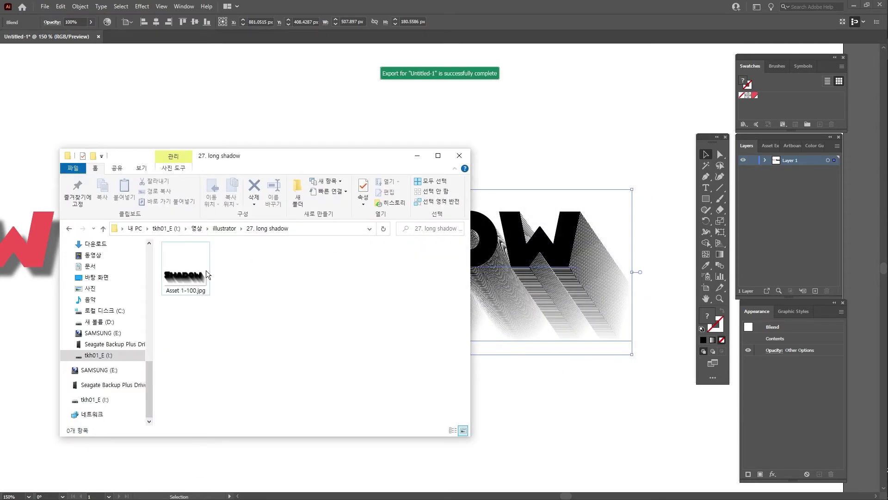
Preview Asset 1-100.jpg zoomed in Photos, then close it and return to Illustrator.
double_click(191, 281)
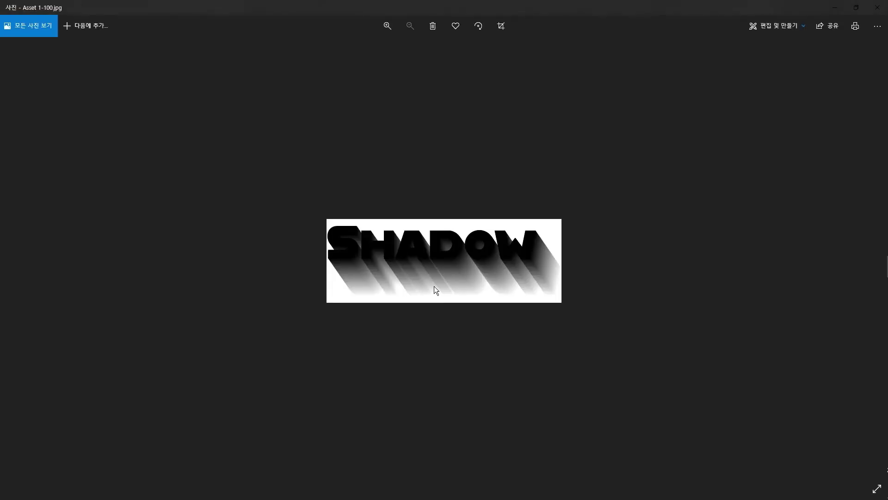
scroll(470, 285, up, 1)
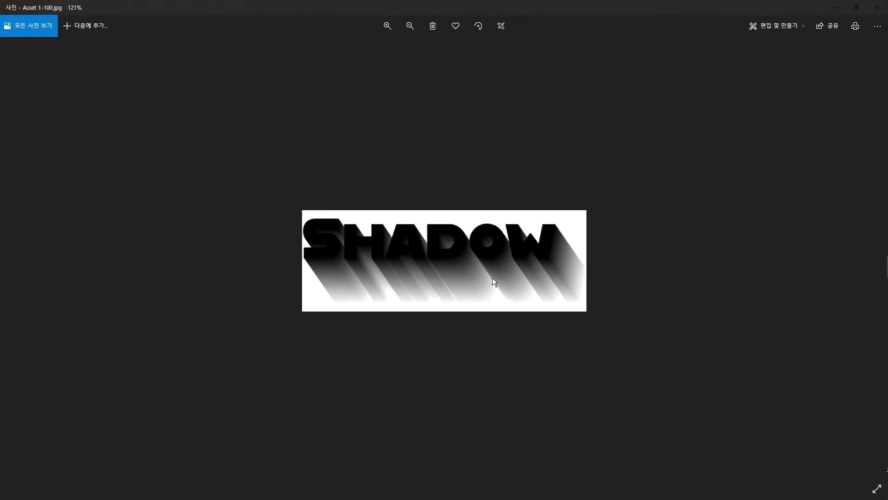
click(877, 8)
click(385, 132)
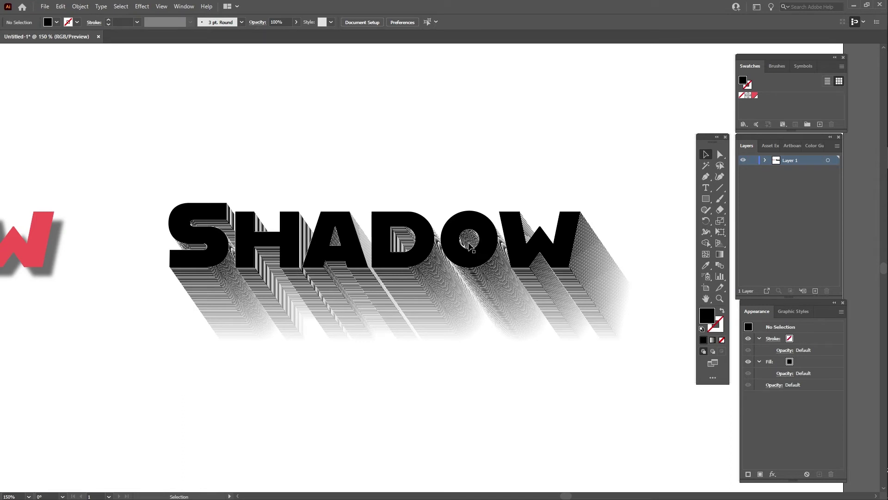
Recolour the blend's top SHADOW text and bottom shadow copy with the red swatch.
key(a)
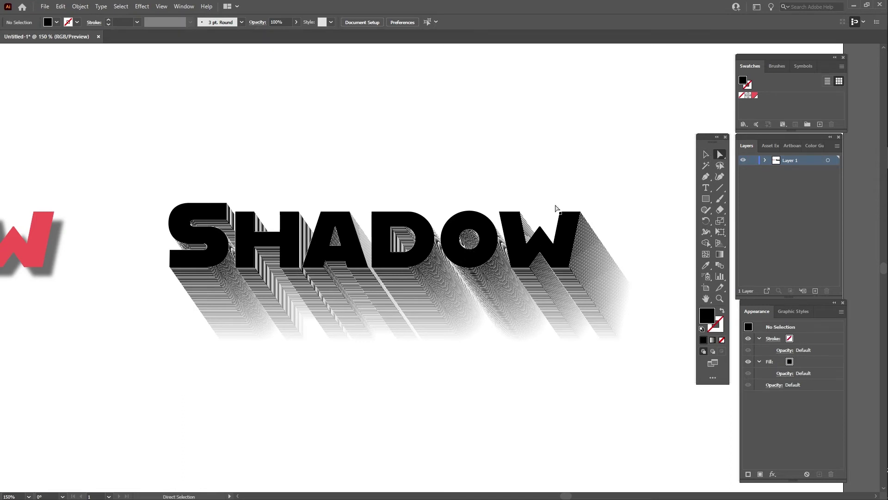
click(477, 261)
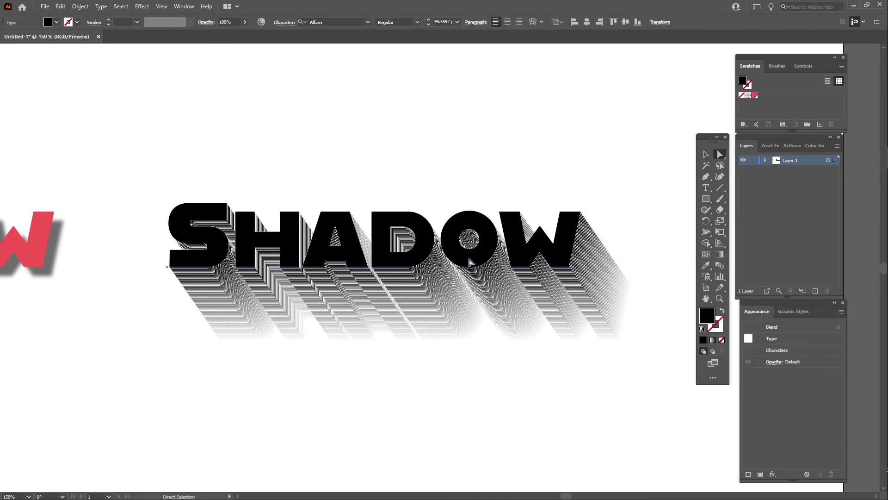
click(756, 96)
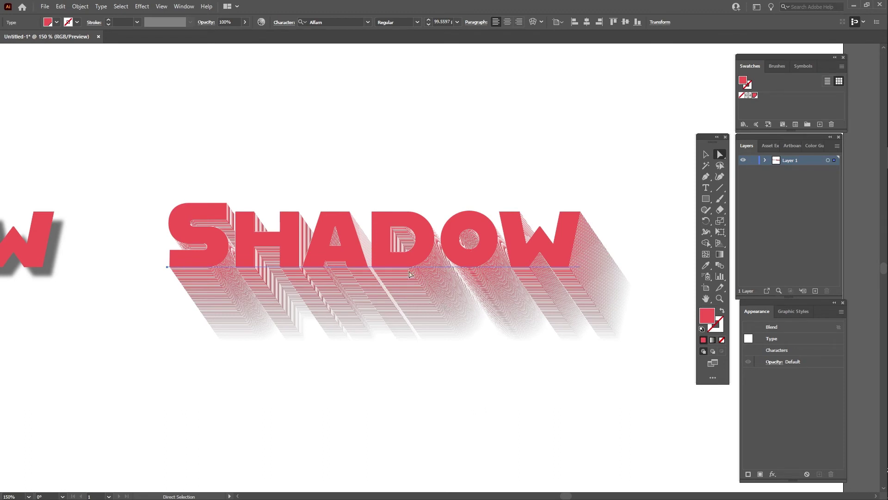
click(451, 328)
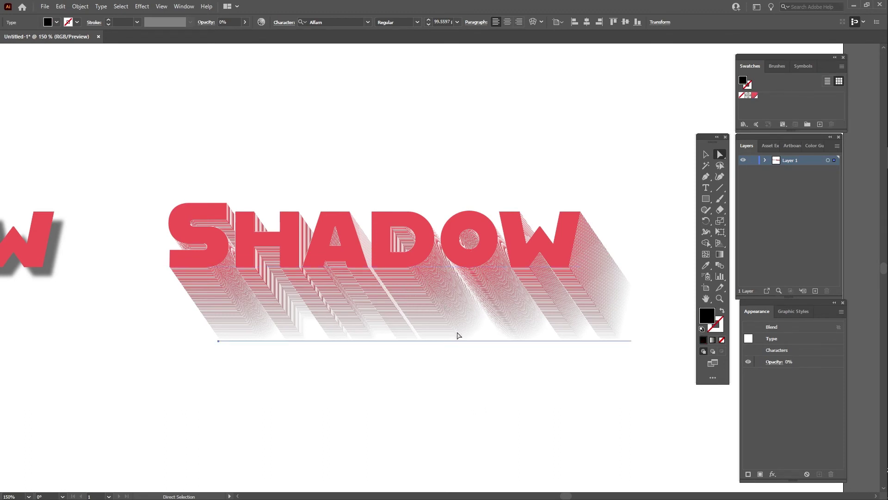
click(755, 96)
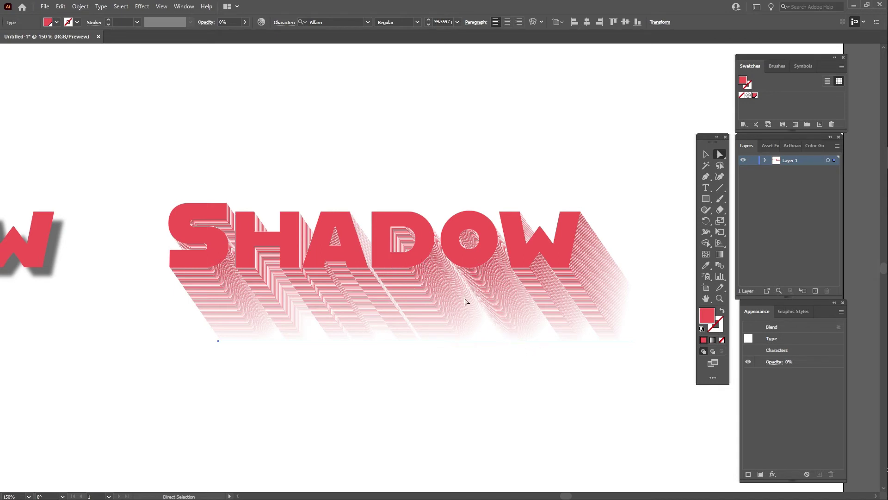
Deselect everything, then reselect the top SHADOW text inside the blend.
key(v)
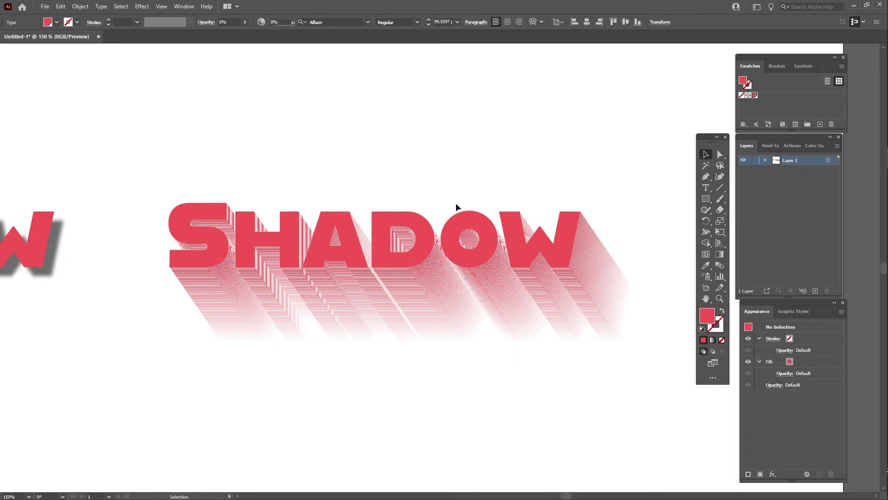
click(456, 202)
key(a)
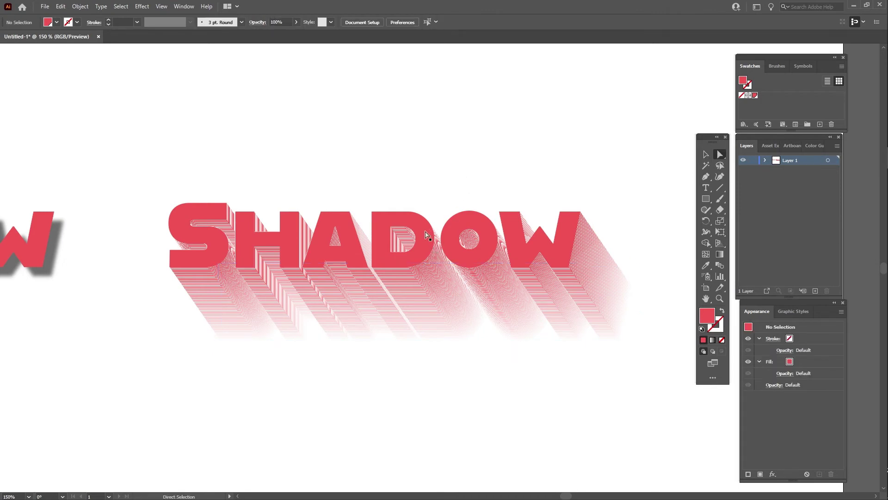
click(429, 245)
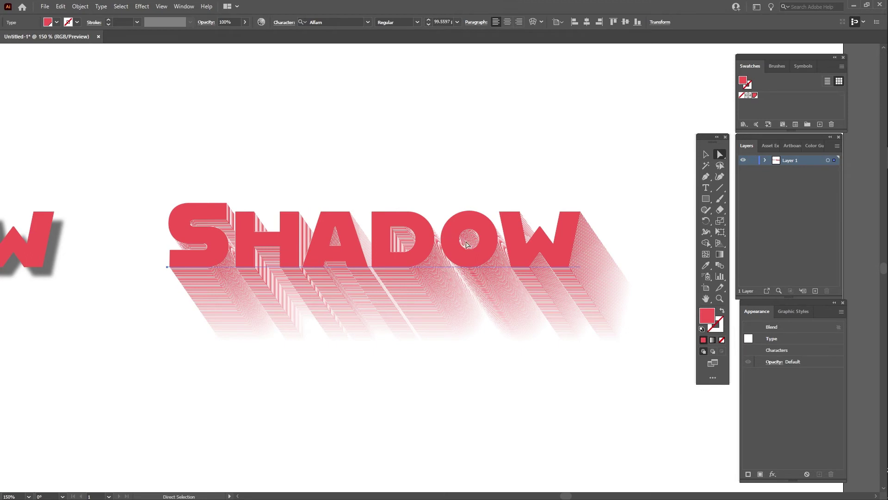
Paste a copy of SHADOW in front, with a red outline and white fill.
click(60, 6)
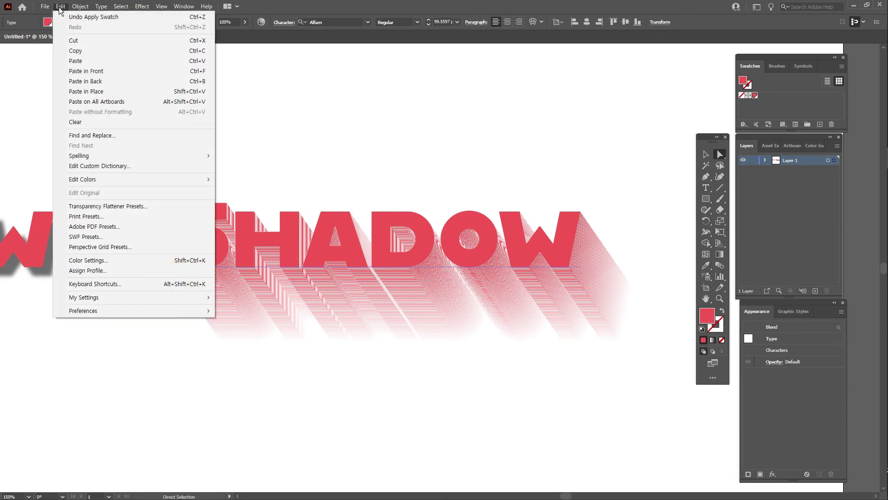
click(85, 74)
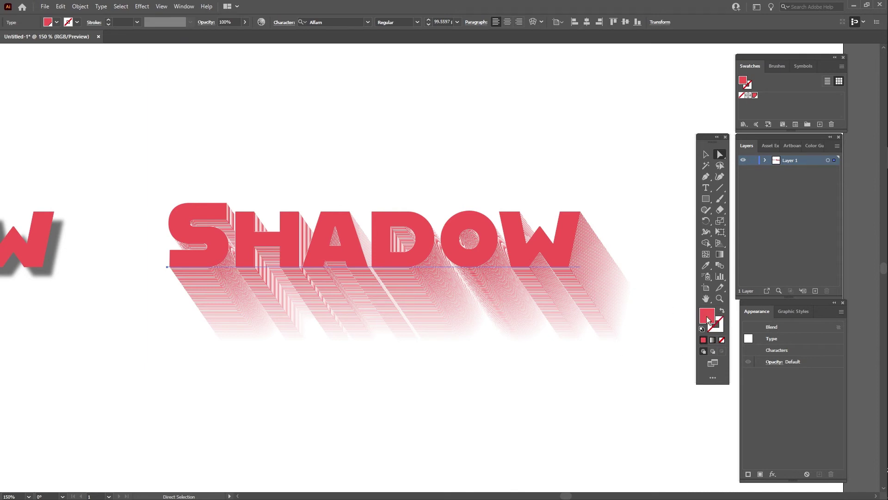
click(723, 312)
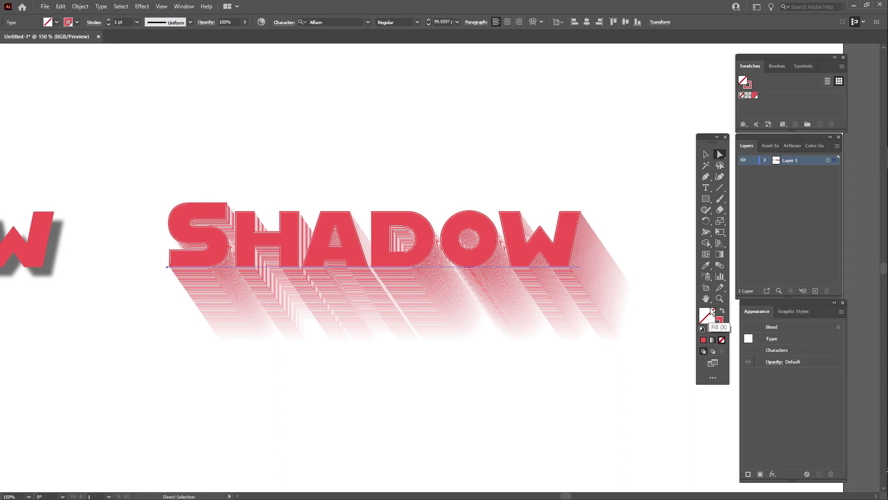
double_click(706, 315)
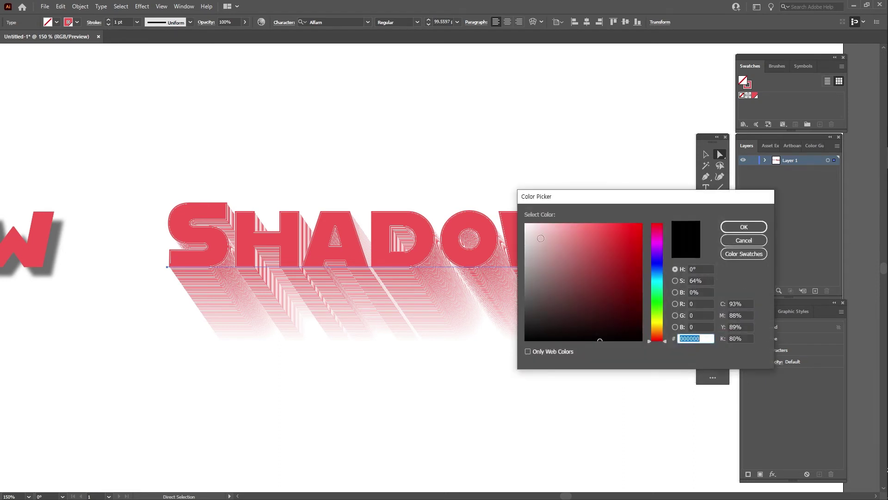
drag(532, 301, 513, 217)
click(743, 226)
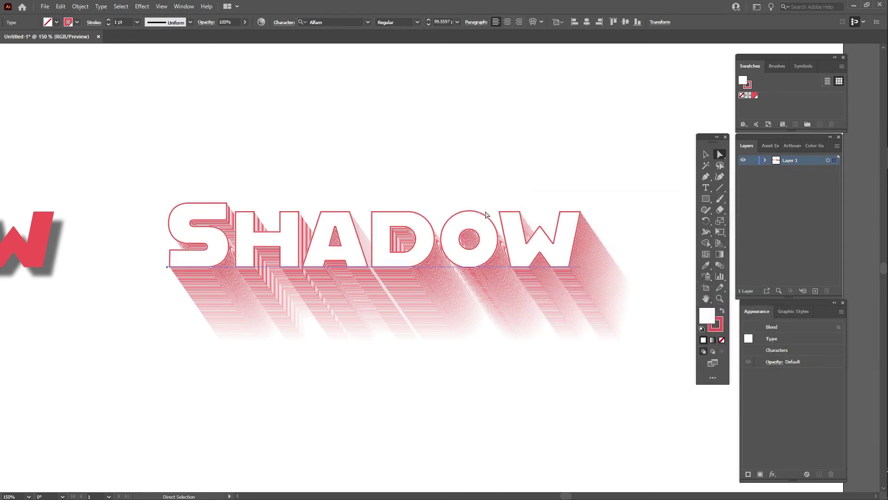
click(705, 154)
Select the whole red blend and start Export Selection on it.
click(484, 153)
click(428, 250)
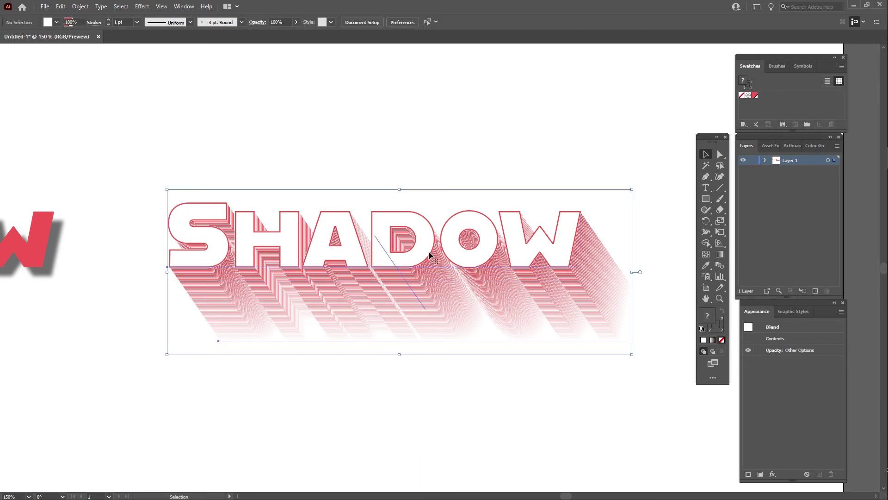
right_click(432, 251)
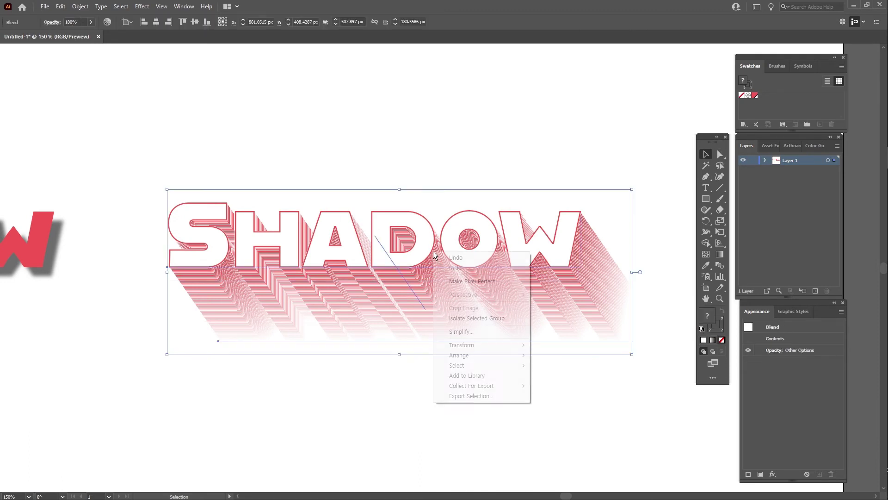
click(484, 399)
Export the blend as Asset 2-100.jpg, preview it in Photos, and return to Illustrator.
click(561, 356)
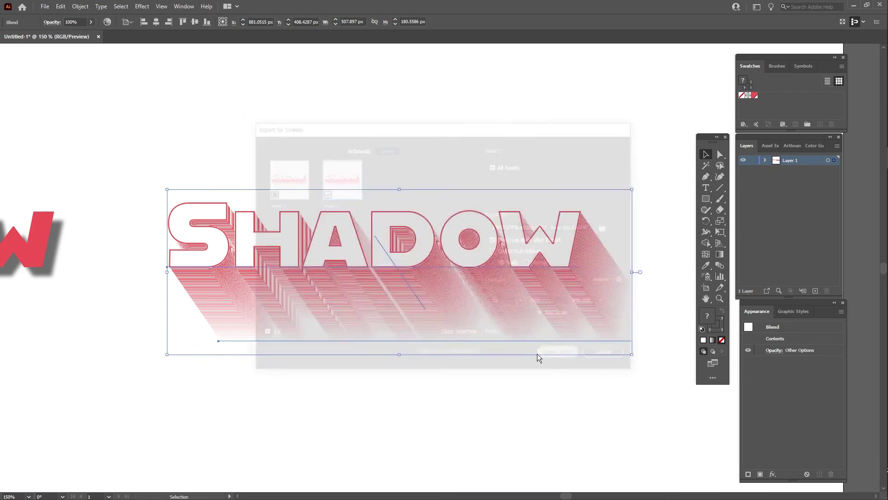
click(244, 281)
double_click(244, 281)
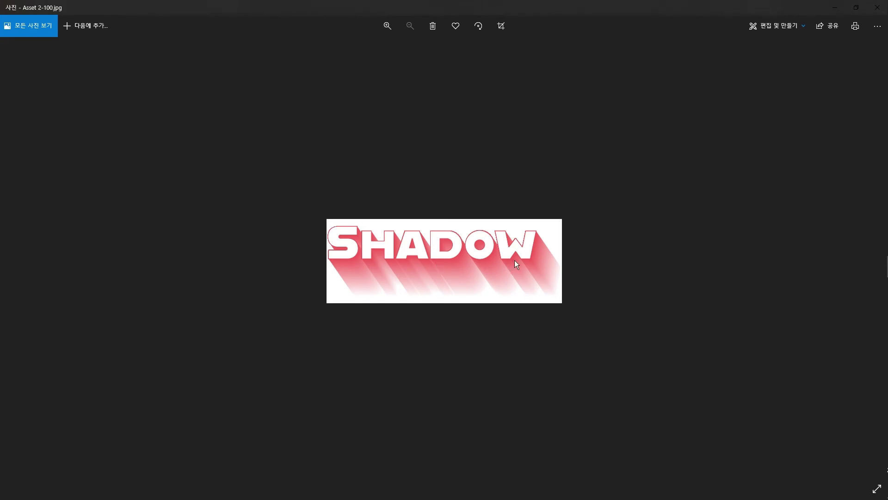
click(877, 7)
click(507, 105)
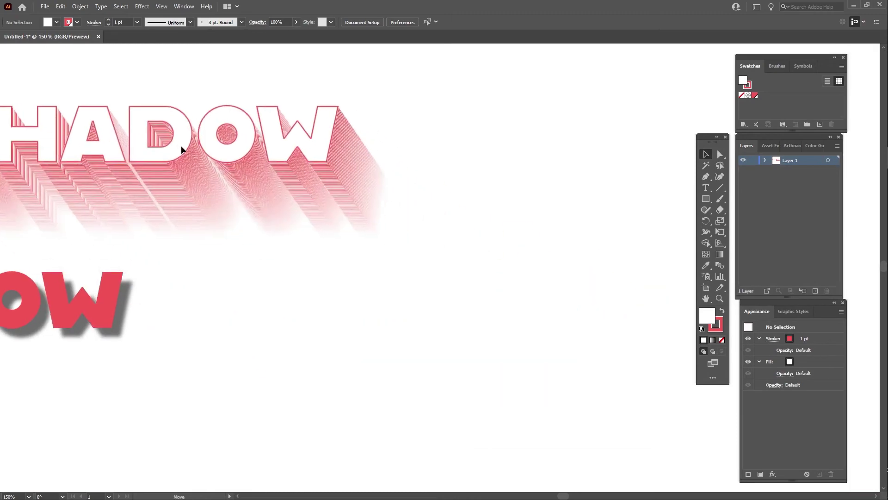
Duplicate the red drop-shadow SHADOW text and delete the copy's Drop Shadow effect.
drag(340, 239, 93, 137)
click(94, 138)
drag(71, 307, 648, 323)
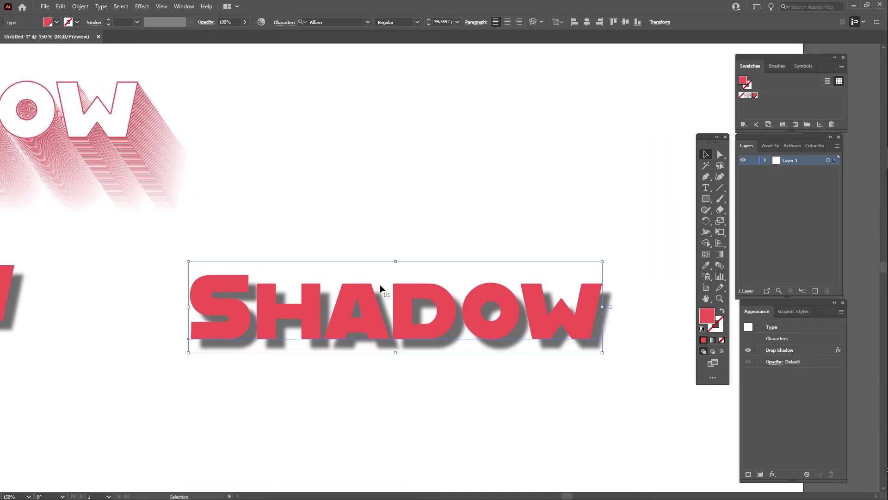
drag(648, 323, 418, 323)
click(808, 351)
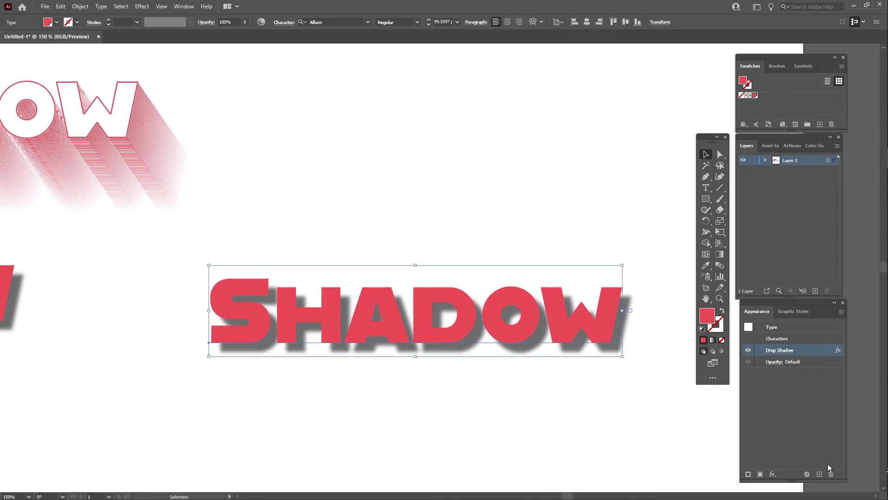
click(830, 474)
Reposition the plain red SHADOW text and the white outlined blend artwork.
drag(443, 309, 441, 271)
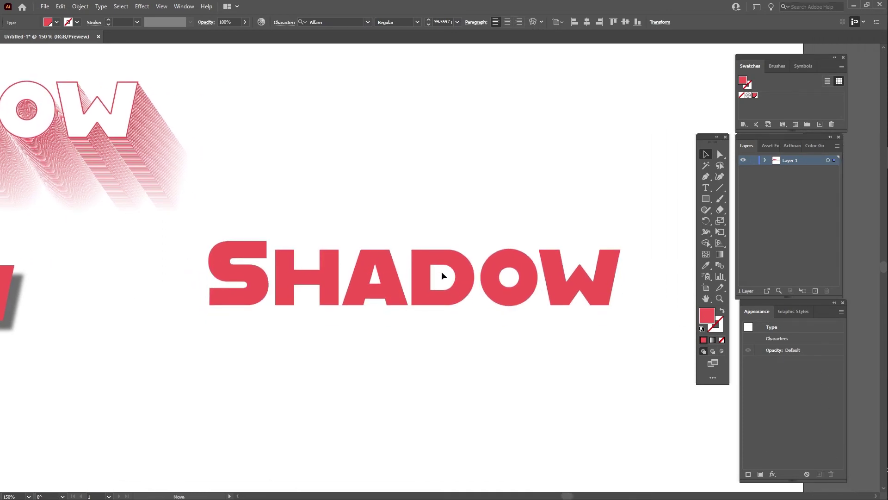
scroll(277, 231, up, 1)
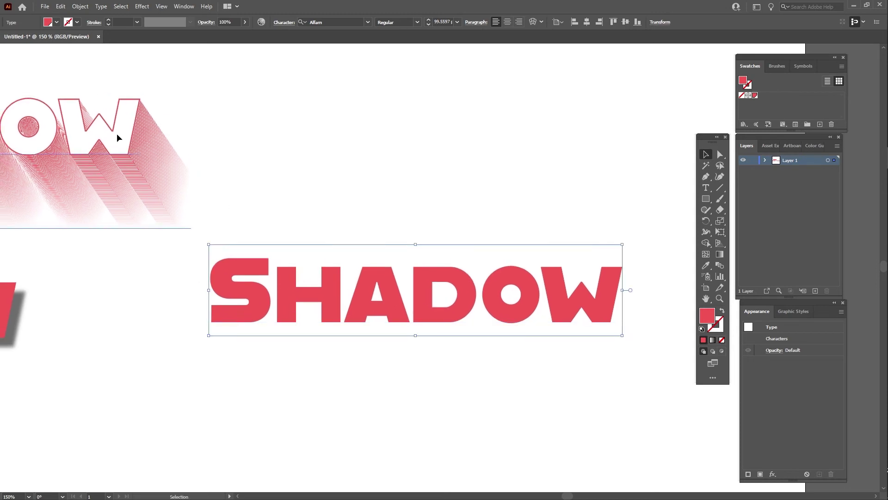
drag(117, 133, 70, 132)
drag(396, 298, 398, 278)
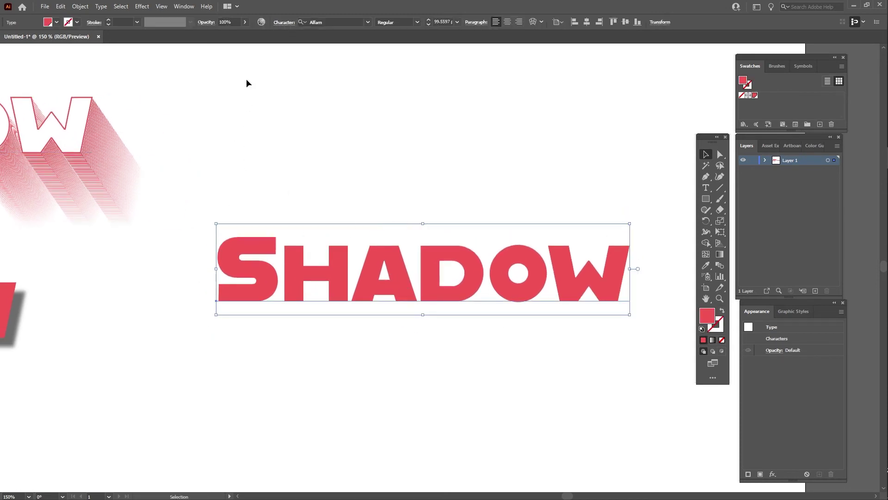
click(142, 6)
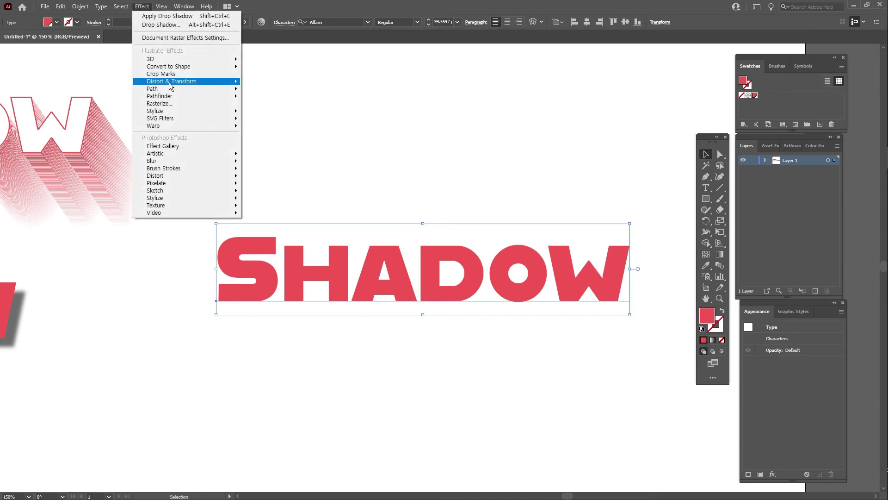
mouse_move(171, 81)
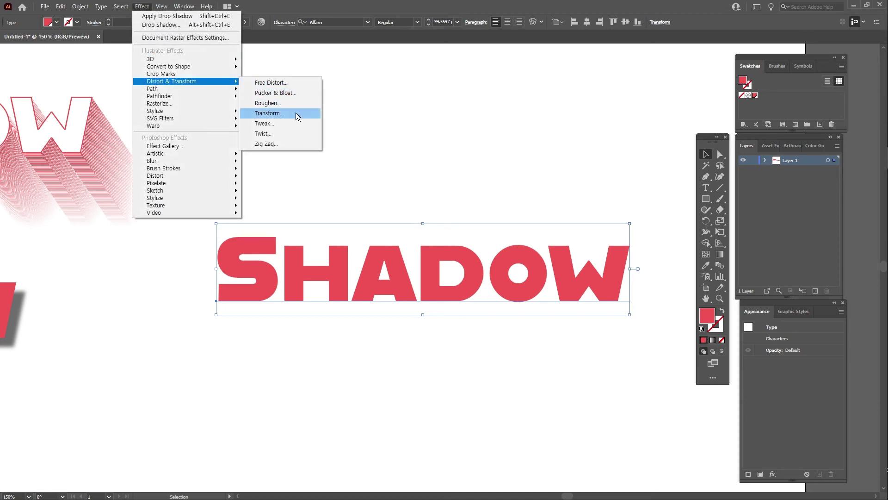
Apply a Transform effect to the red text: 100 copies, each moved 1 px right and 1 px down.
click(296, 114)
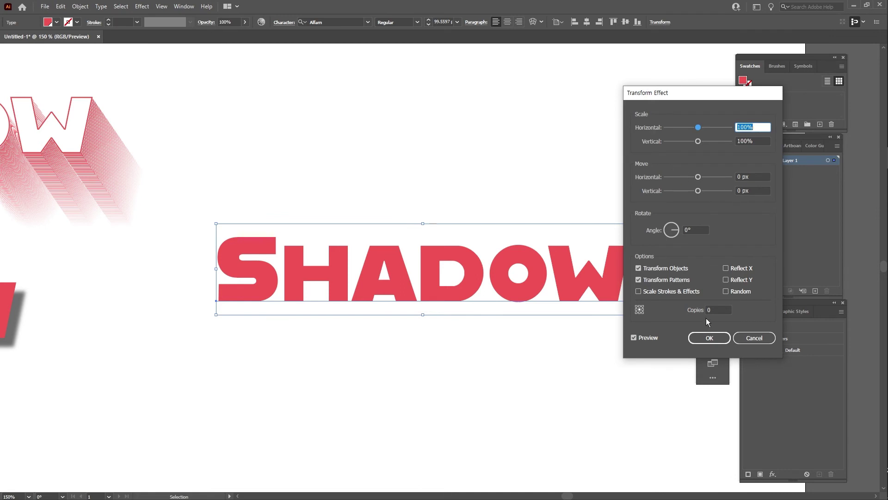
click(710, 309)
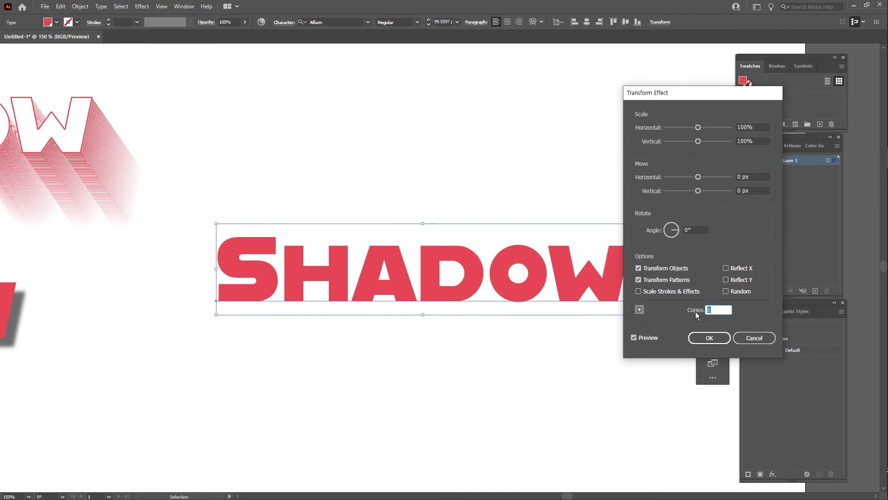
text(1)
text(00)
click(694, 230)
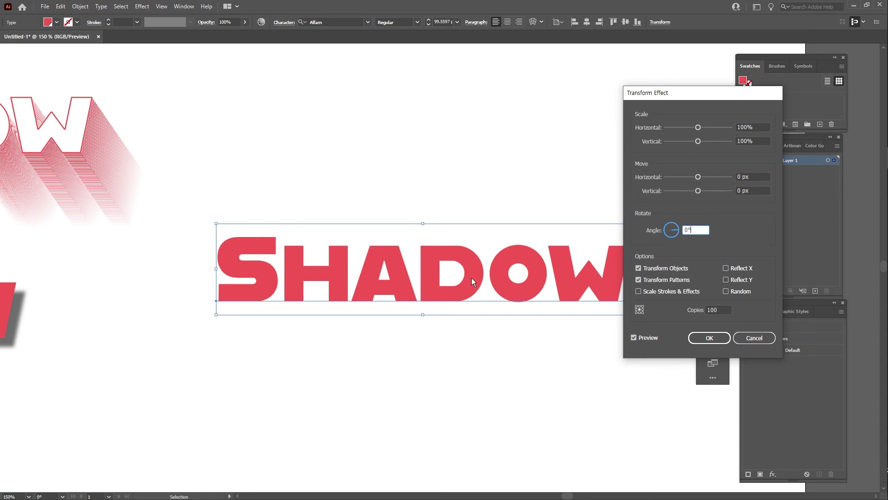
click(747, 177)
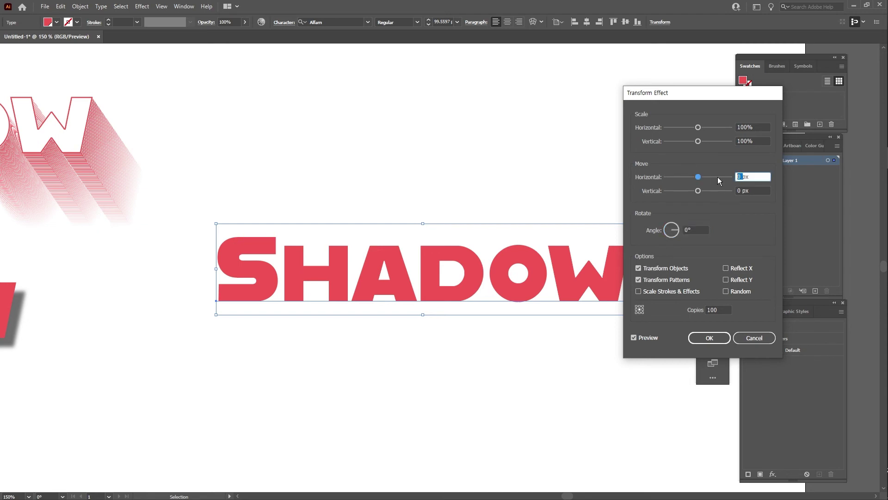
text(1)
key(Tab)
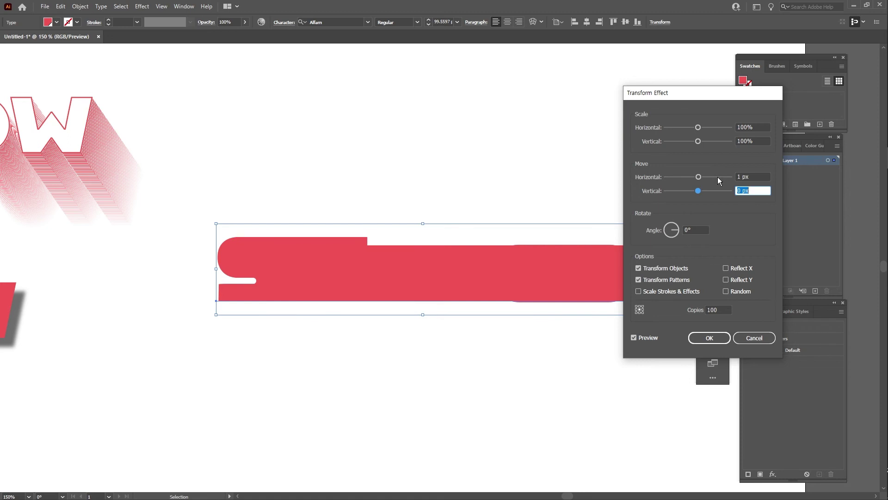
key(Up)
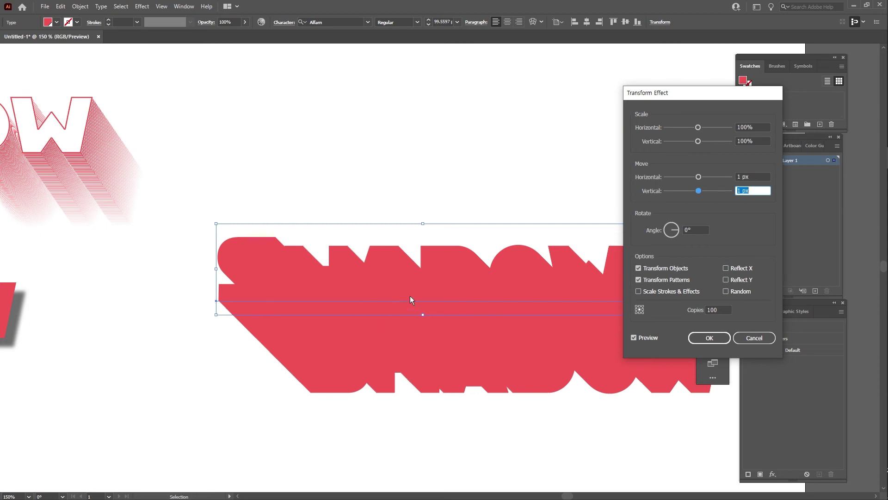
click(705, 338)
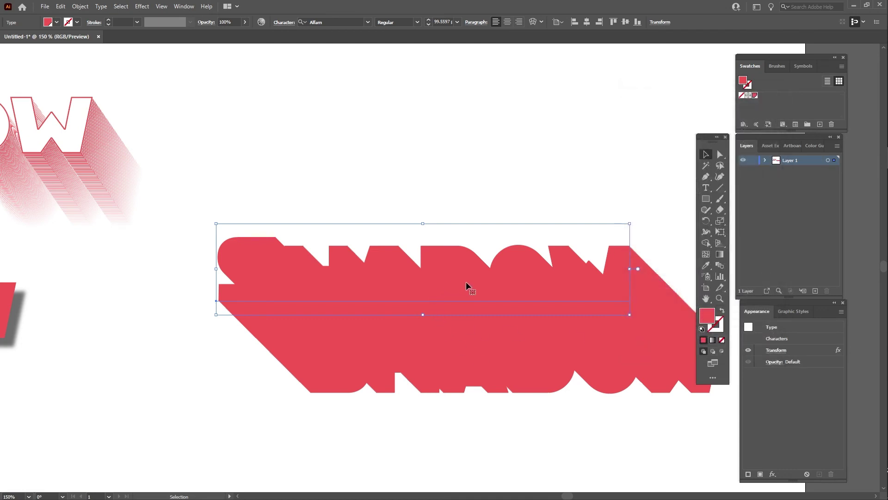
Change the extruded SHADOW text's fill to black (000000).
double_click(703, 318)
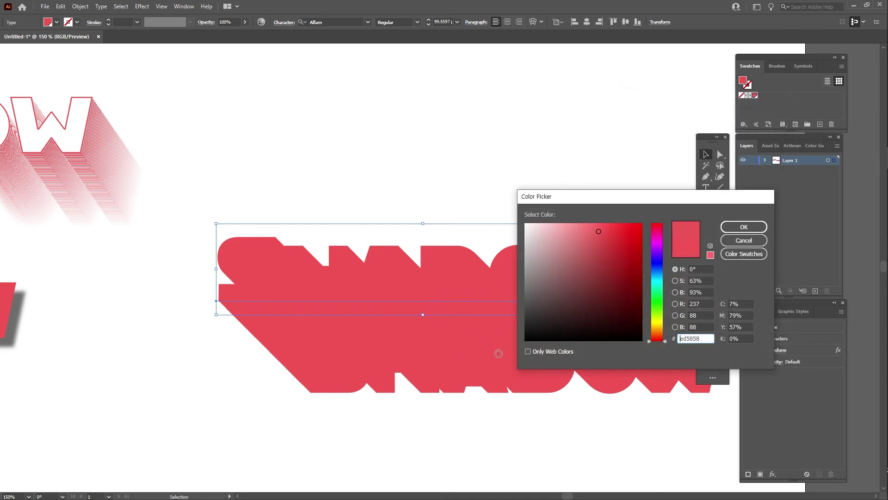
text(000000)
click(742, 227)
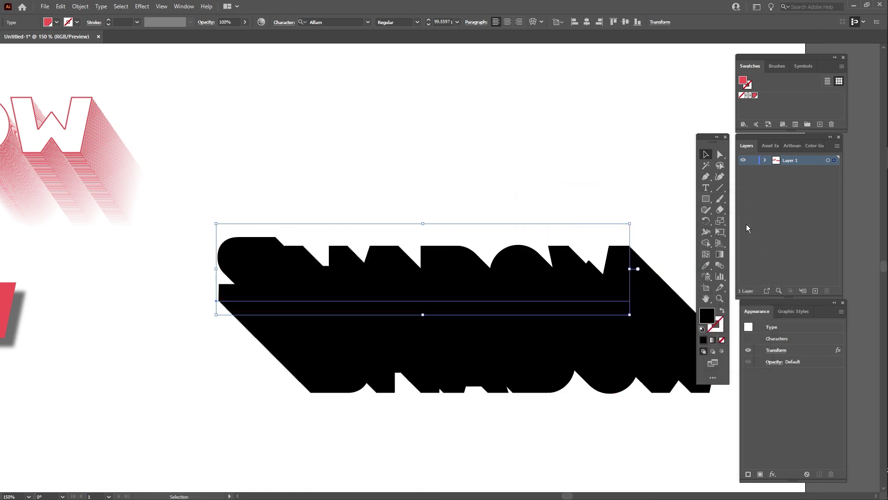
click(411, 199)
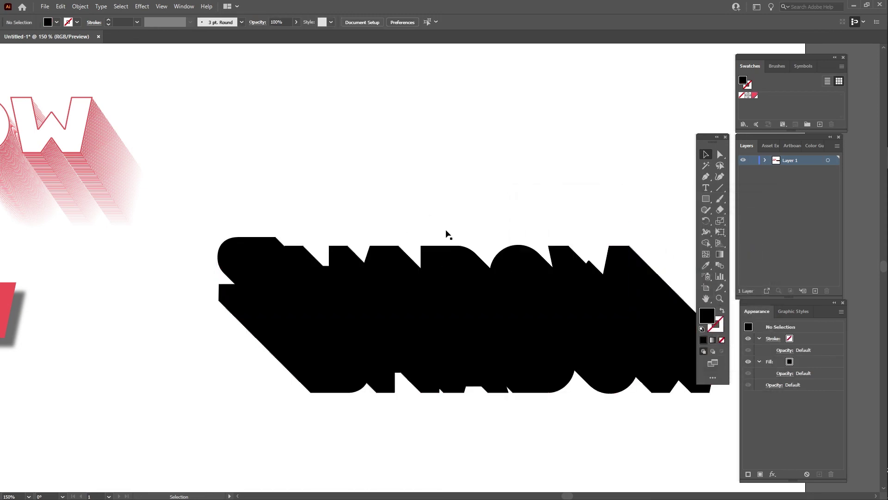
scroll(462, 234, right, 2)
Draw a large rectangle over the text and fill it red.
click(707, 199)
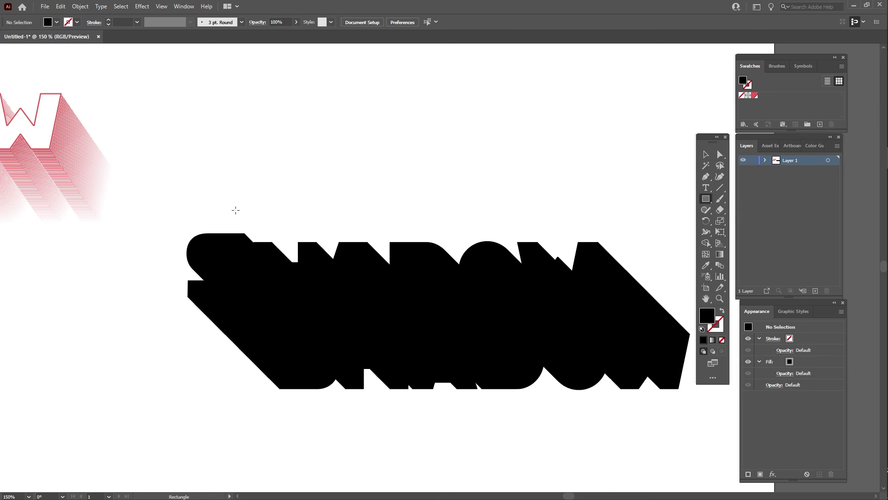
drag(164, 201, 717, 428)
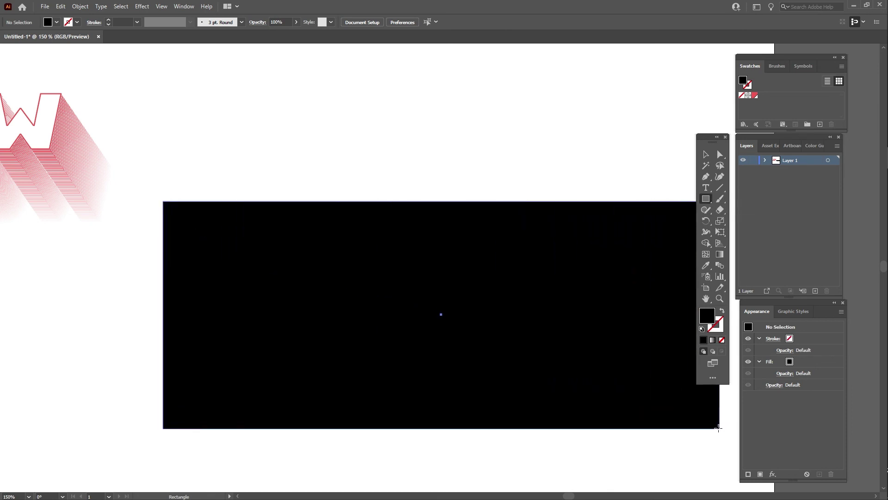
key(v)
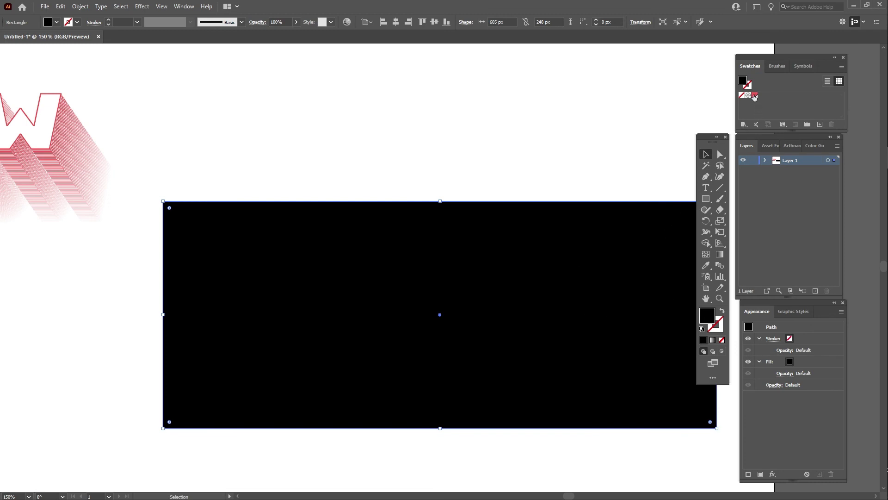
click(755, 96)
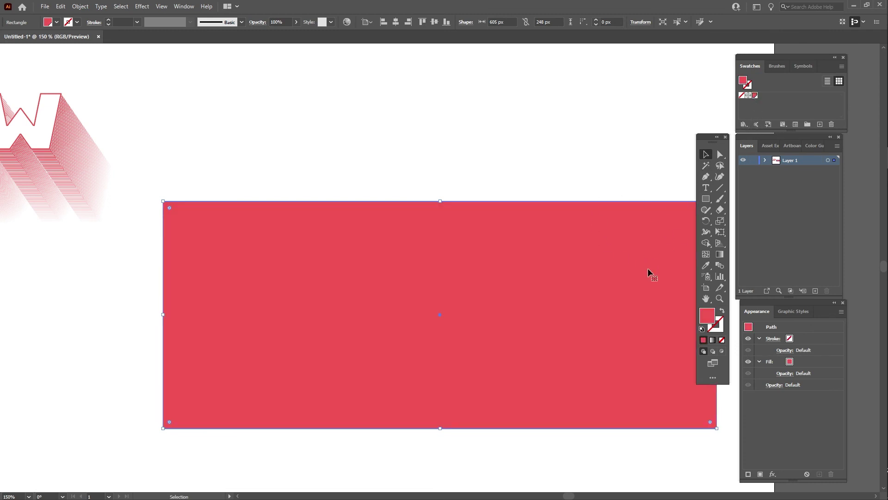
Send the red rectangle to the back and select the SHADOW text.
right_click(654, 217)
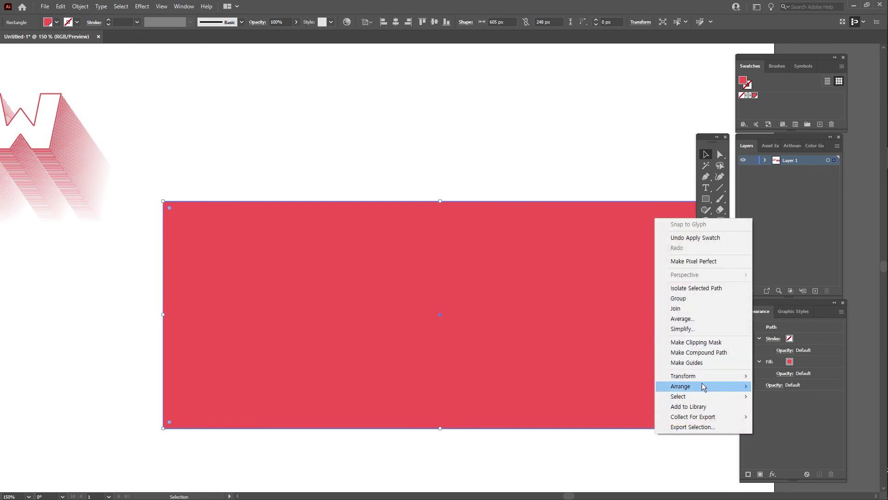
mouse_move(702, 386)
click(798, 420)
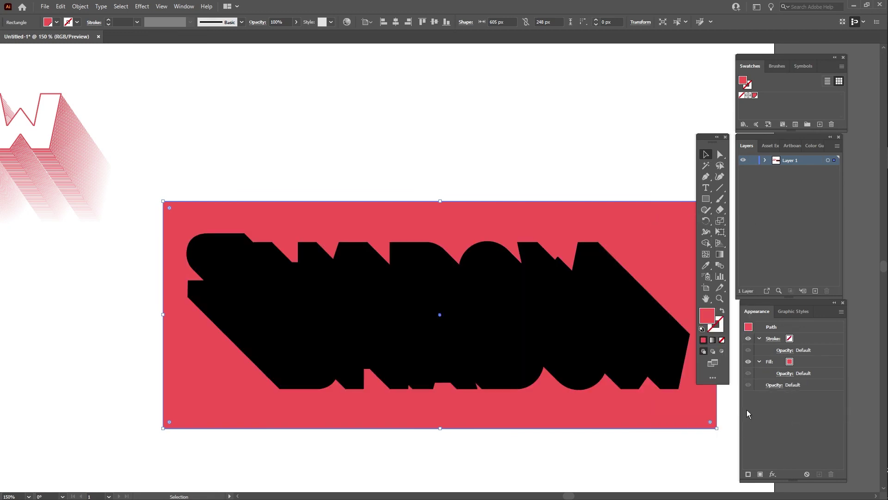
click(406, 294)
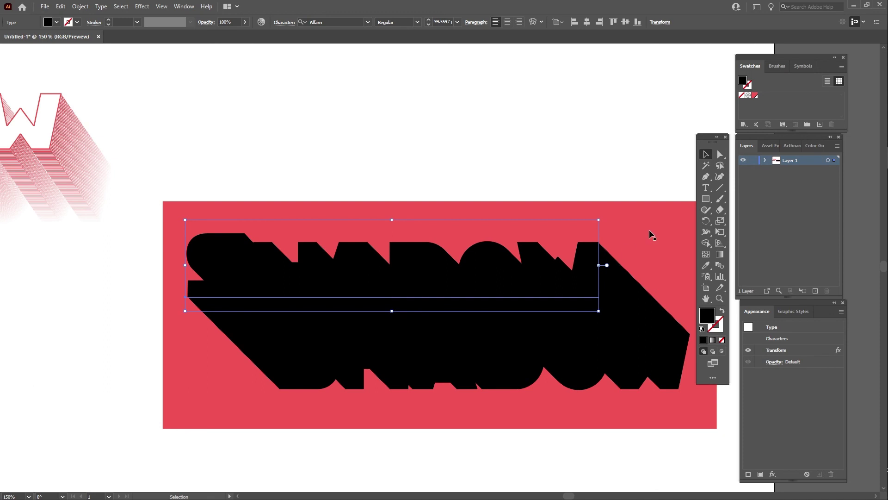
click(184, 6)
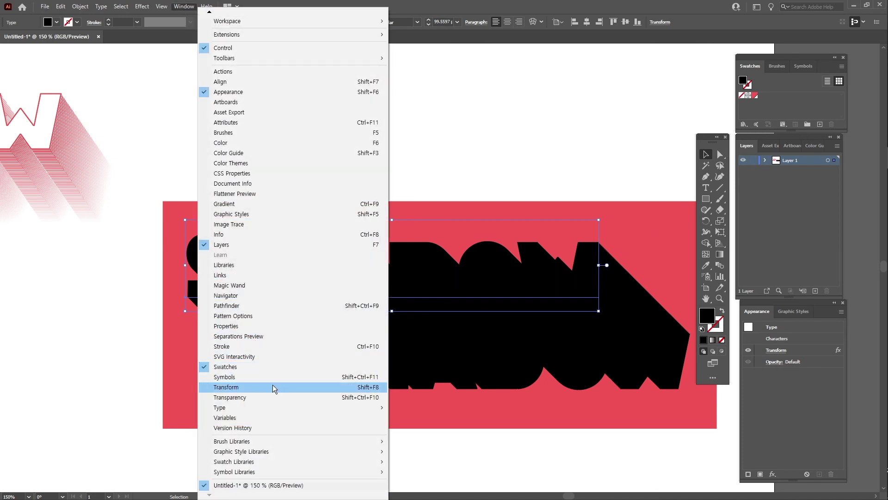
Set the extruded text's transparency to Multiply blend mode at 35% opacity.
click(277, 398)
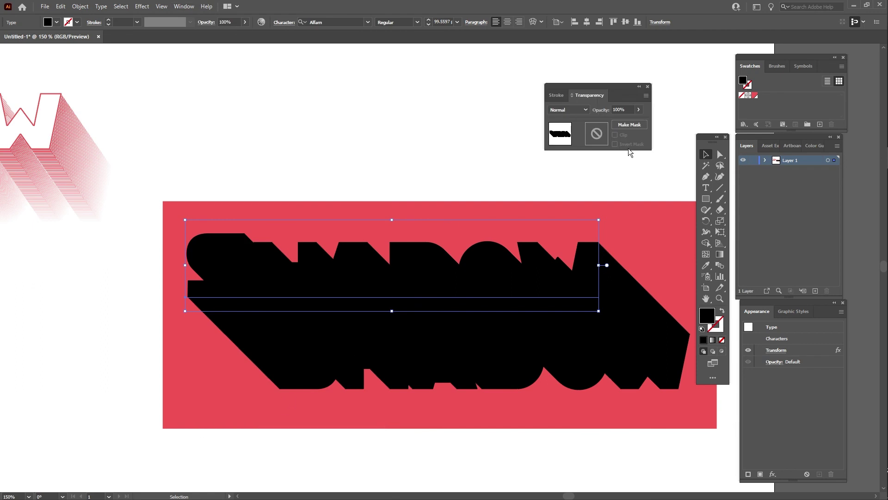
click(576, 109)
click(576, 140)
click(595, 111)
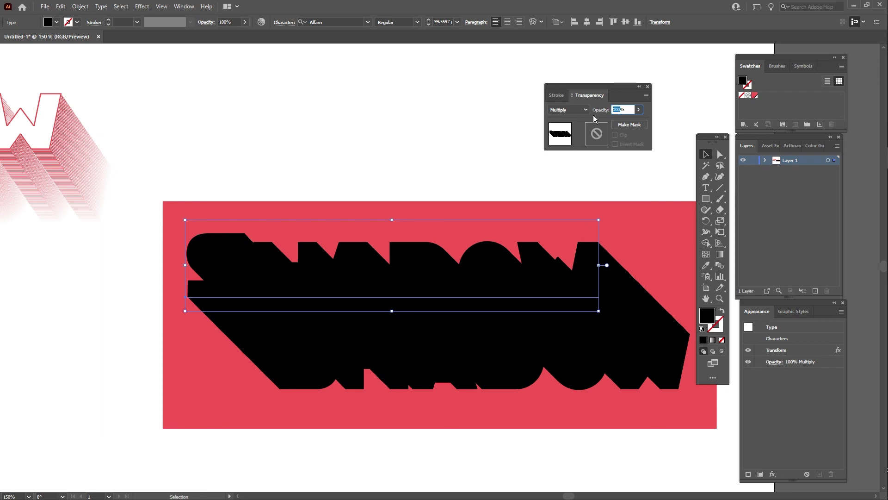
text(50)
key(Return)
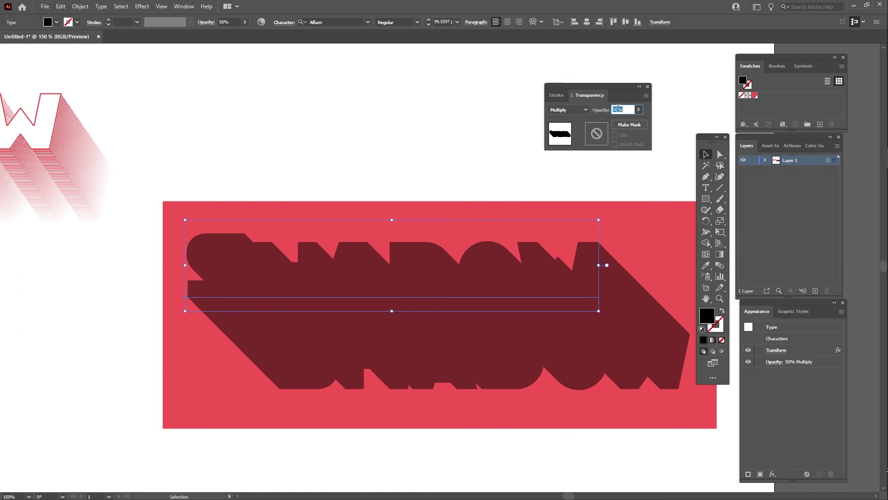
text(35)
key(Return)
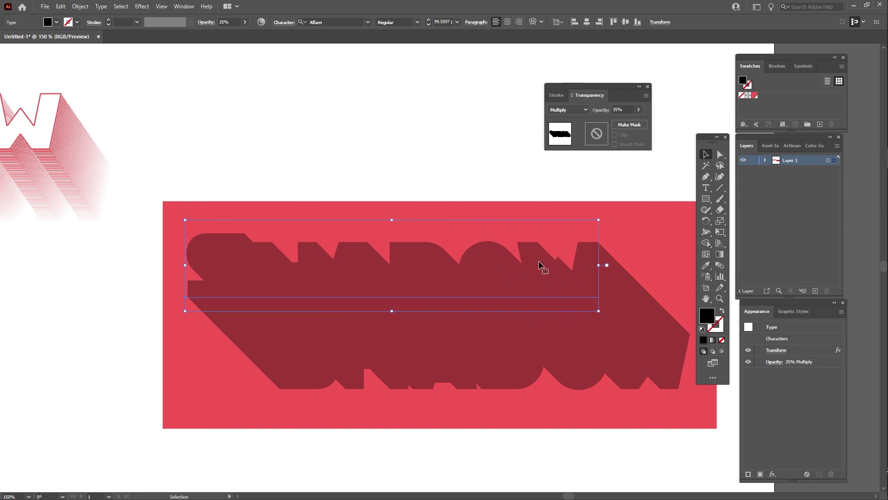
Copy the shadow text and paste a duplicate directly in front.
key(a)
key(v)
key(a)
key(v)
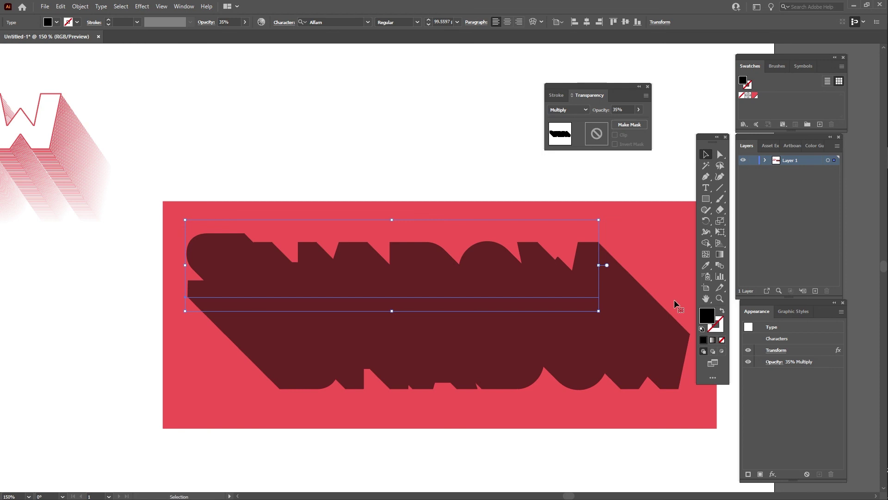
click(808, 349)
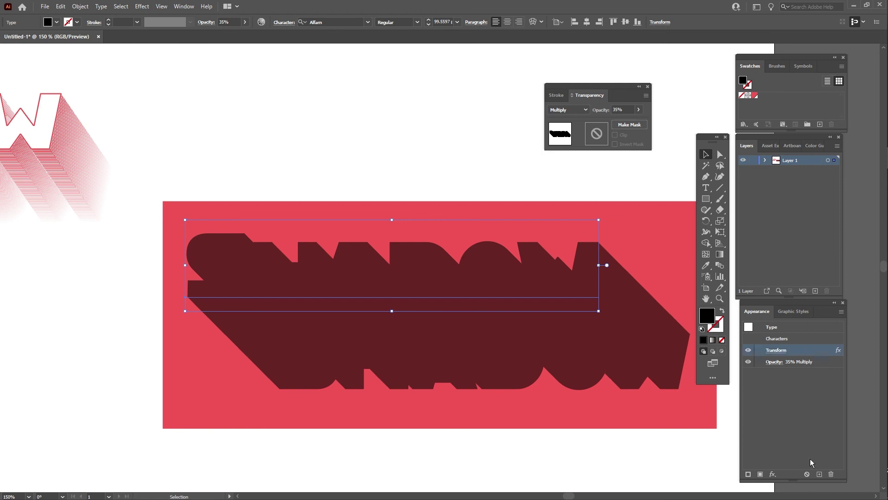
Remove the top copy's Transform effect and fill it white (ffffff).
click(829, 474)
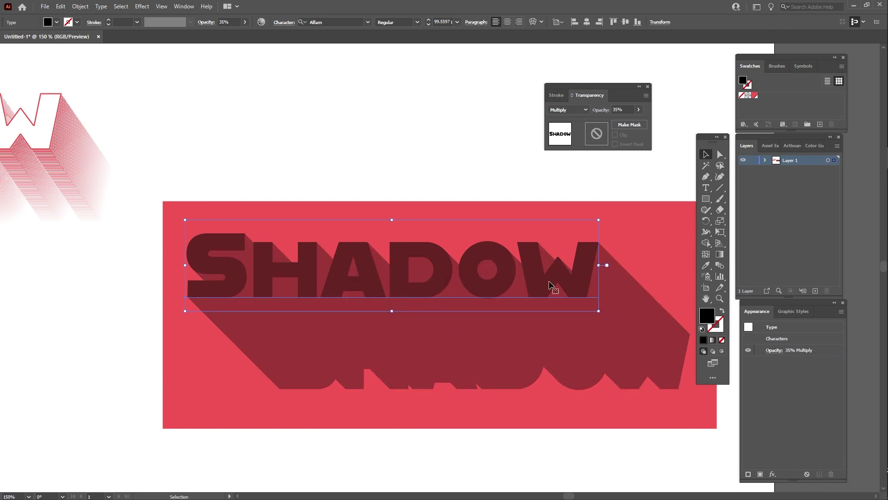
double_click(707, 316)
text(ffffff)
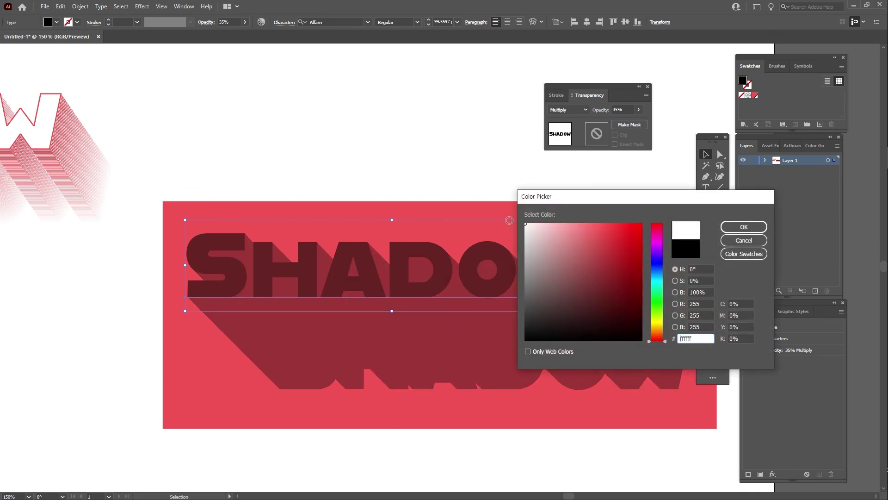
click(748, 227)
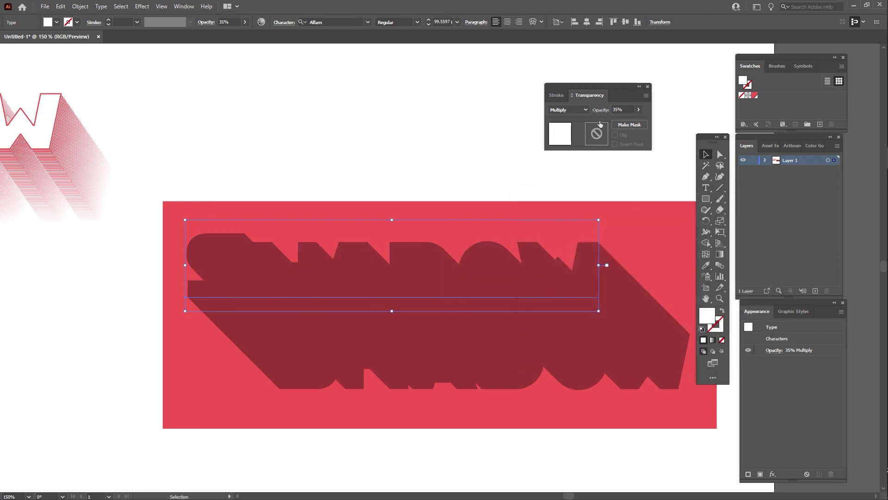
Set the white text to Normal blend mode at 100% opacity, then recentre the view.
click(581, 110)
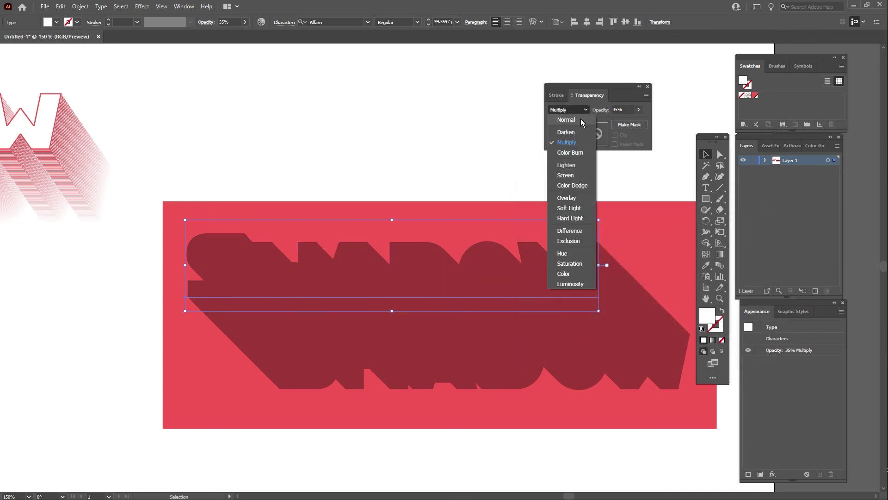
click(581, 120)
click(638, 109)
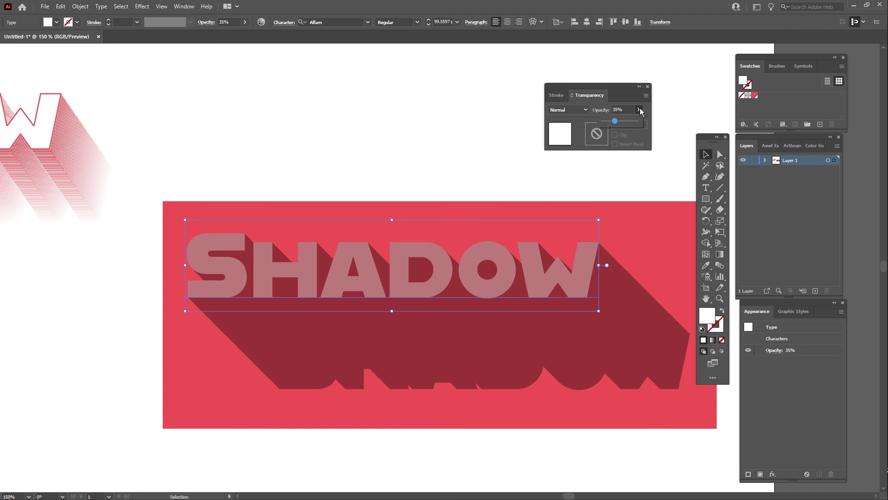
drag(614, 121, 638, 120)
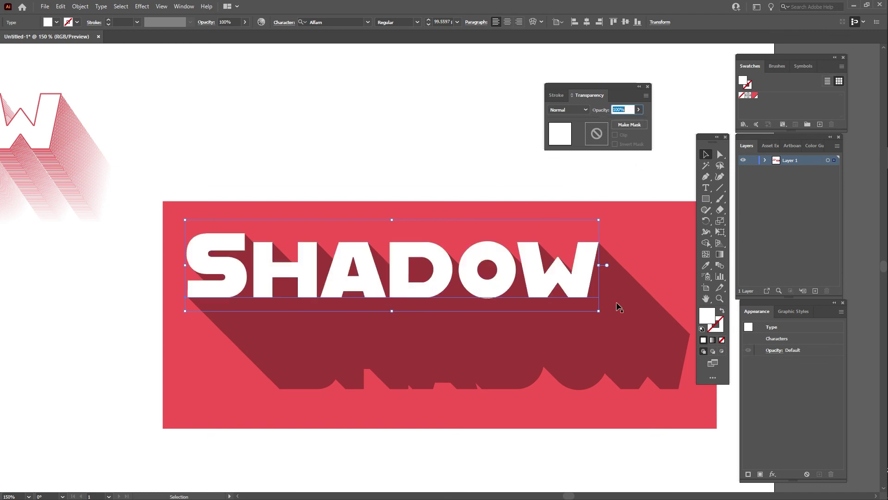
click(456, 169)
click(648, 87)
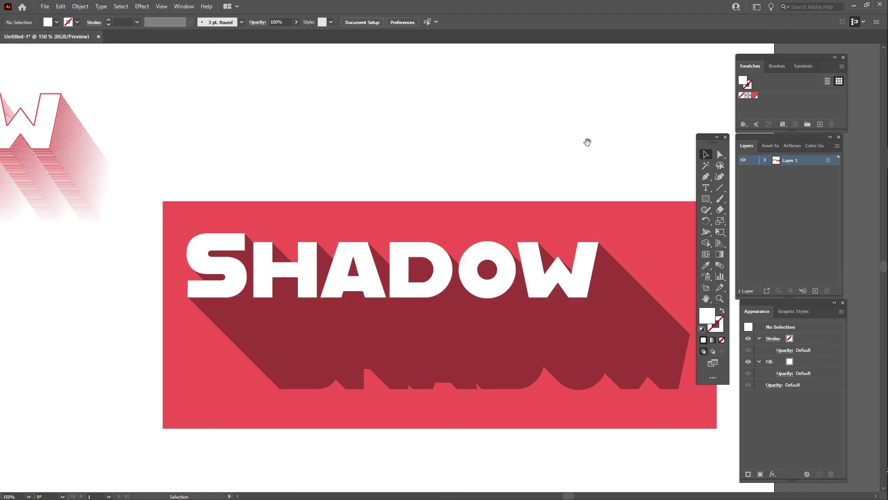
drag(586, 141, 547, 112)
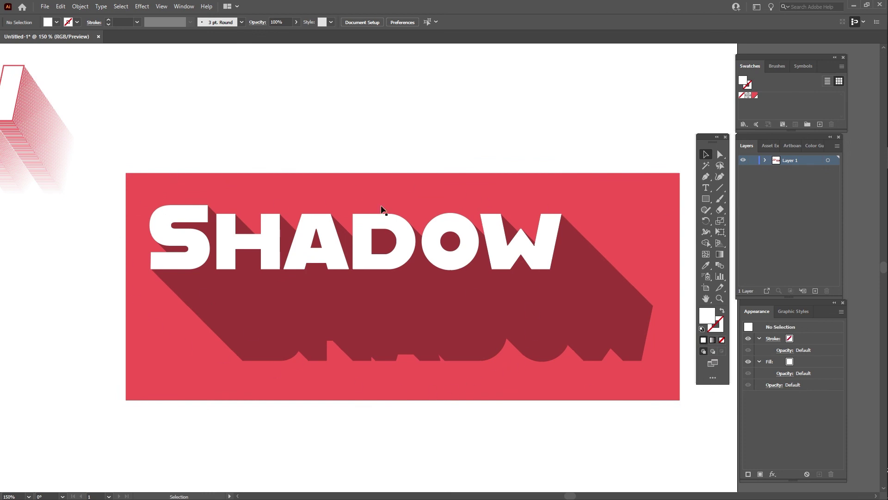
Hide all panels and fit the whole artboard in the window.
key(Tab)
key(ctrl+0)
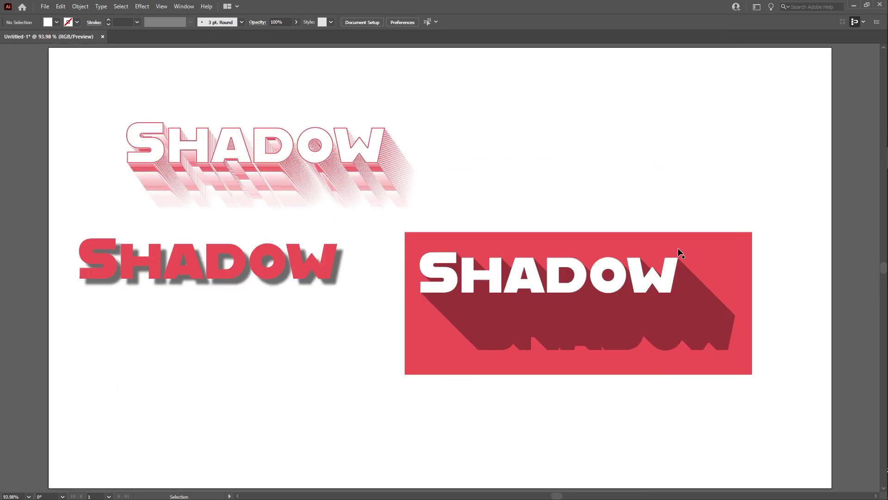